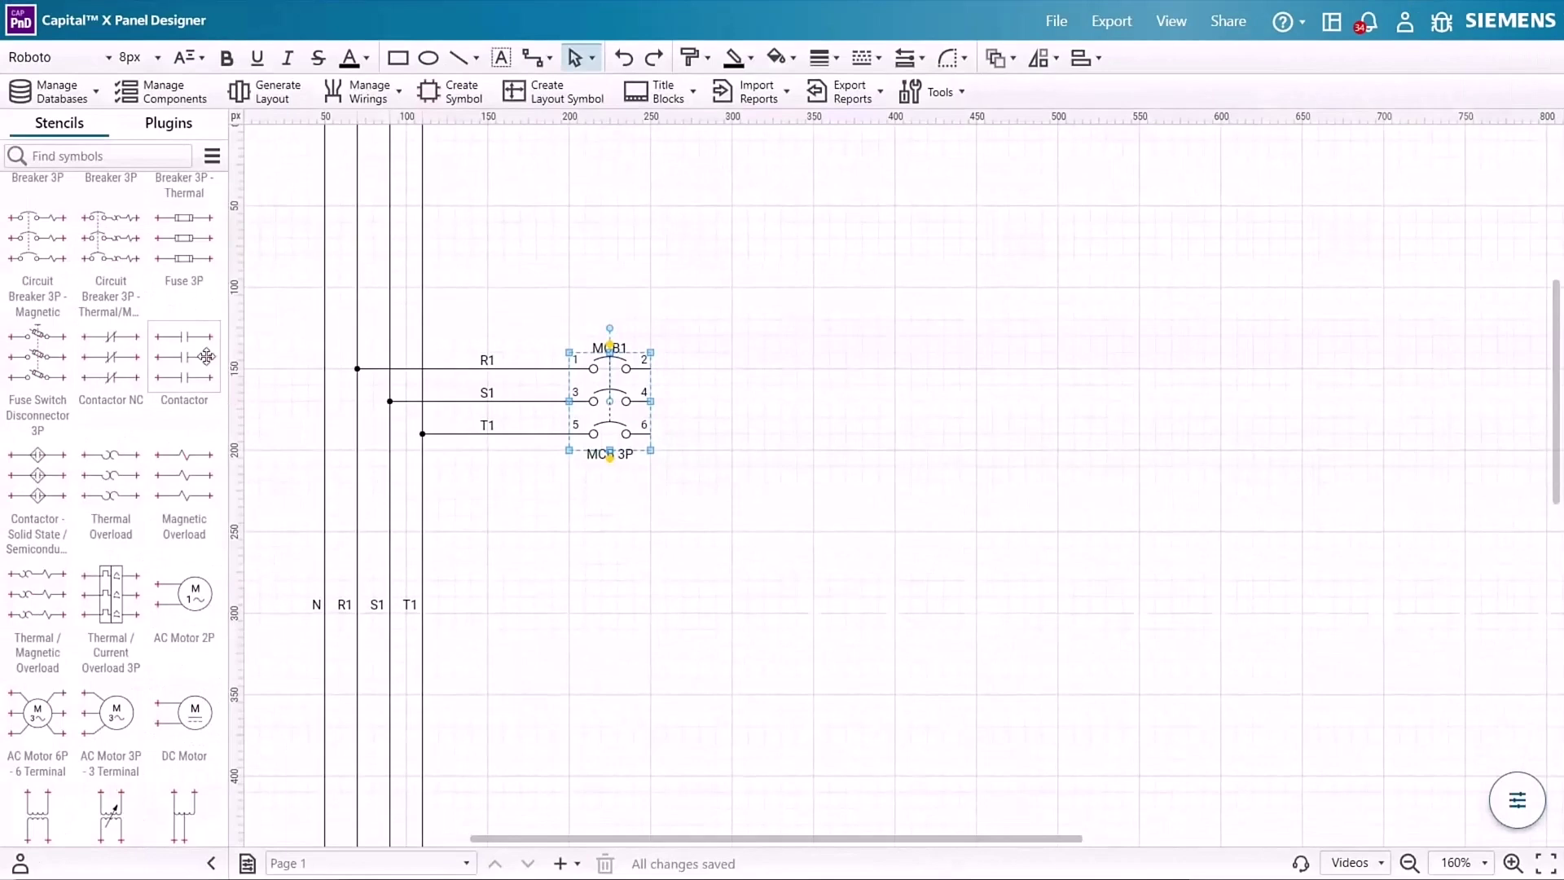
Place contactor C1, thermal overload TOR1 and three-phase motor M1 in series after MCB1
{"action": "left_click_drag", "start_coordinate": [206, 356], "coordinate": [773, 401]}
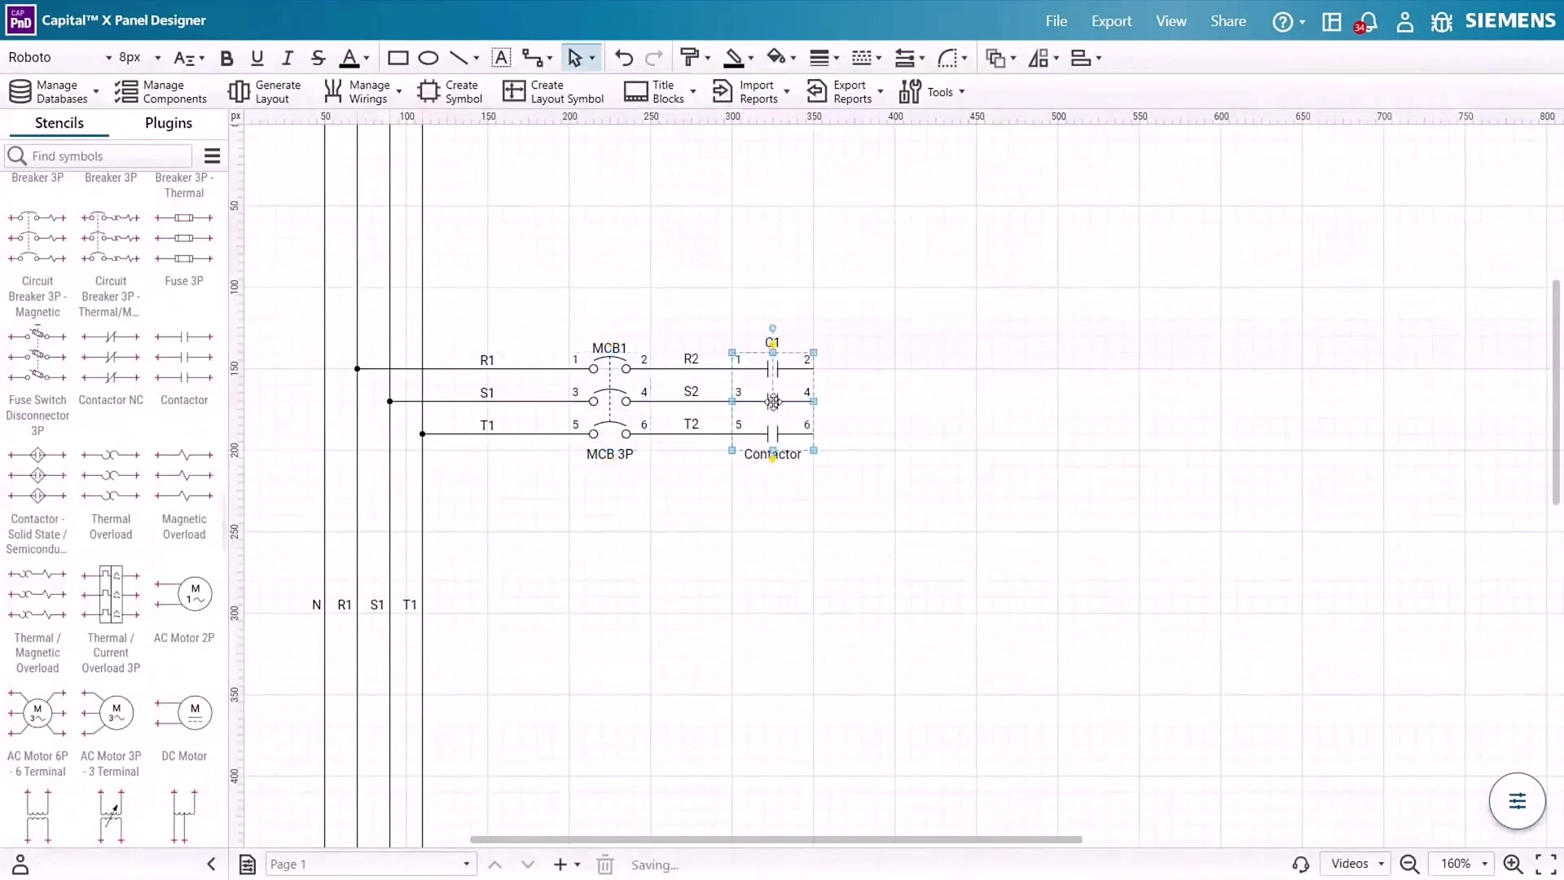
{"action": "left_click_drag", "start_coordinate": [454, 557], "coordinate": [934, 402]}
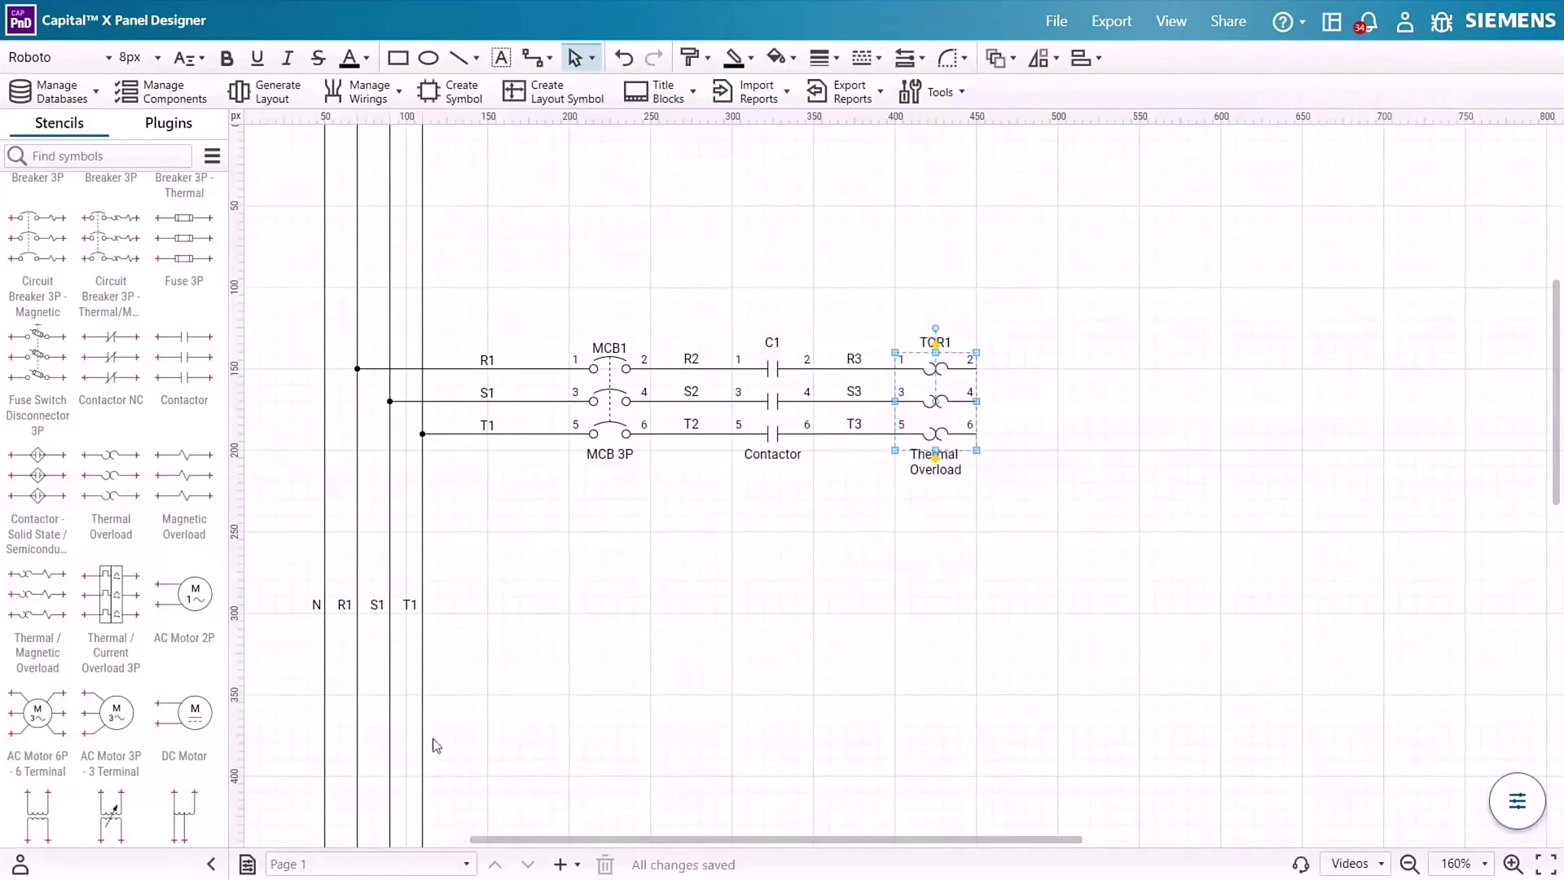
{"action": "left_click_drag", "start_coordinate": [323, 776], "coordinate": [1106, 412]}
Expand Charts and Diagrams, open the shared IEC Drawing and drop an MCB 3P breaker onto it
{"action": "left_click", "coordinate": [1130, 558]}
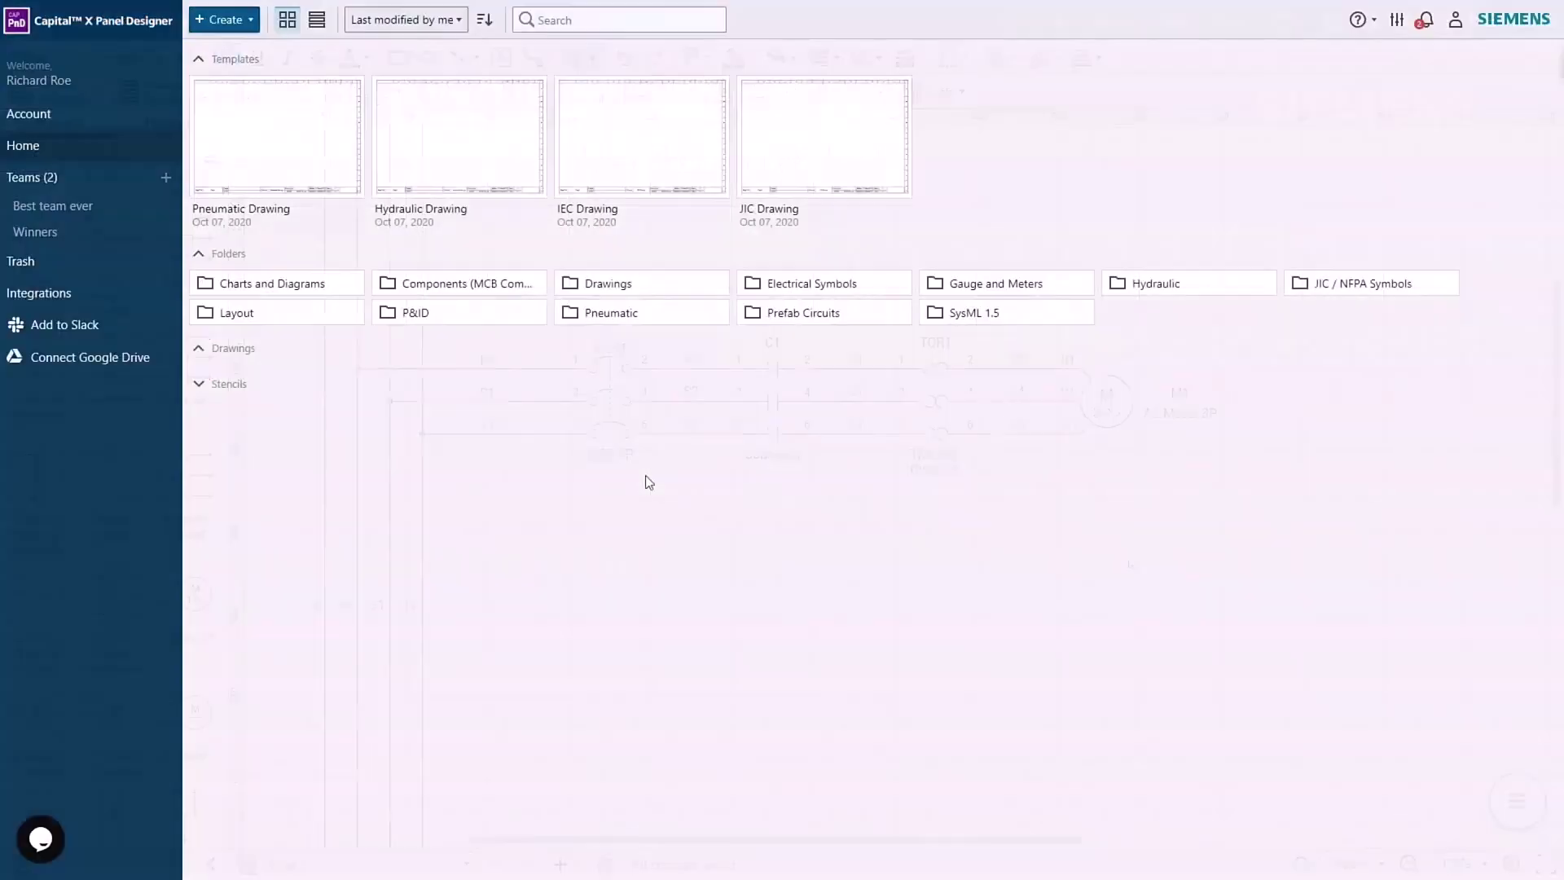
{"action": "left_click", "coordinate": [333, 295]}
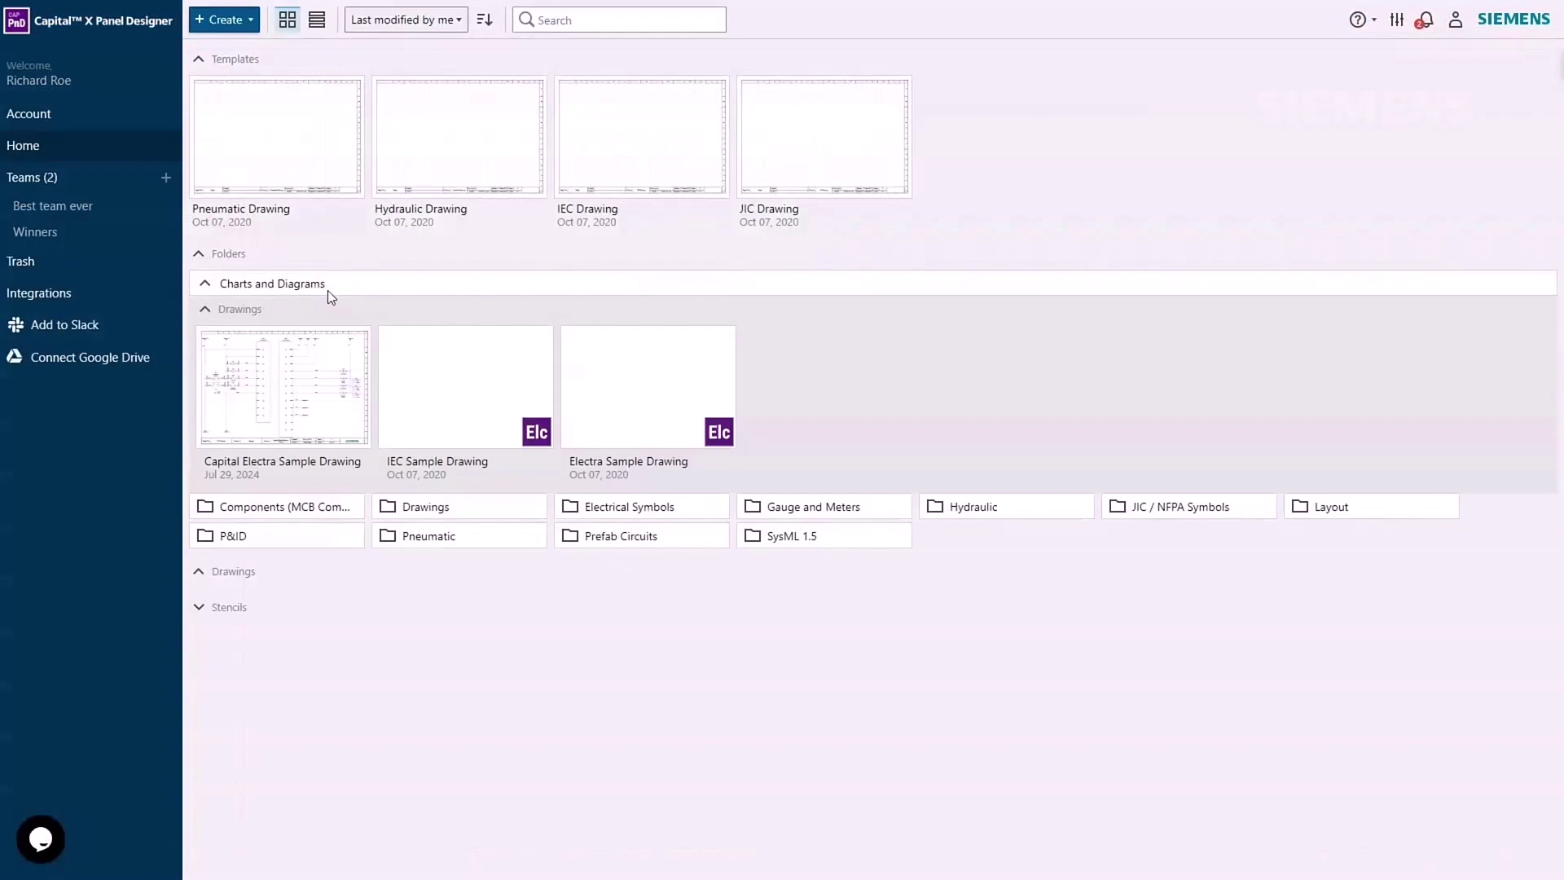
{"action": "mouse_move", "coordinate": [292, 377]}
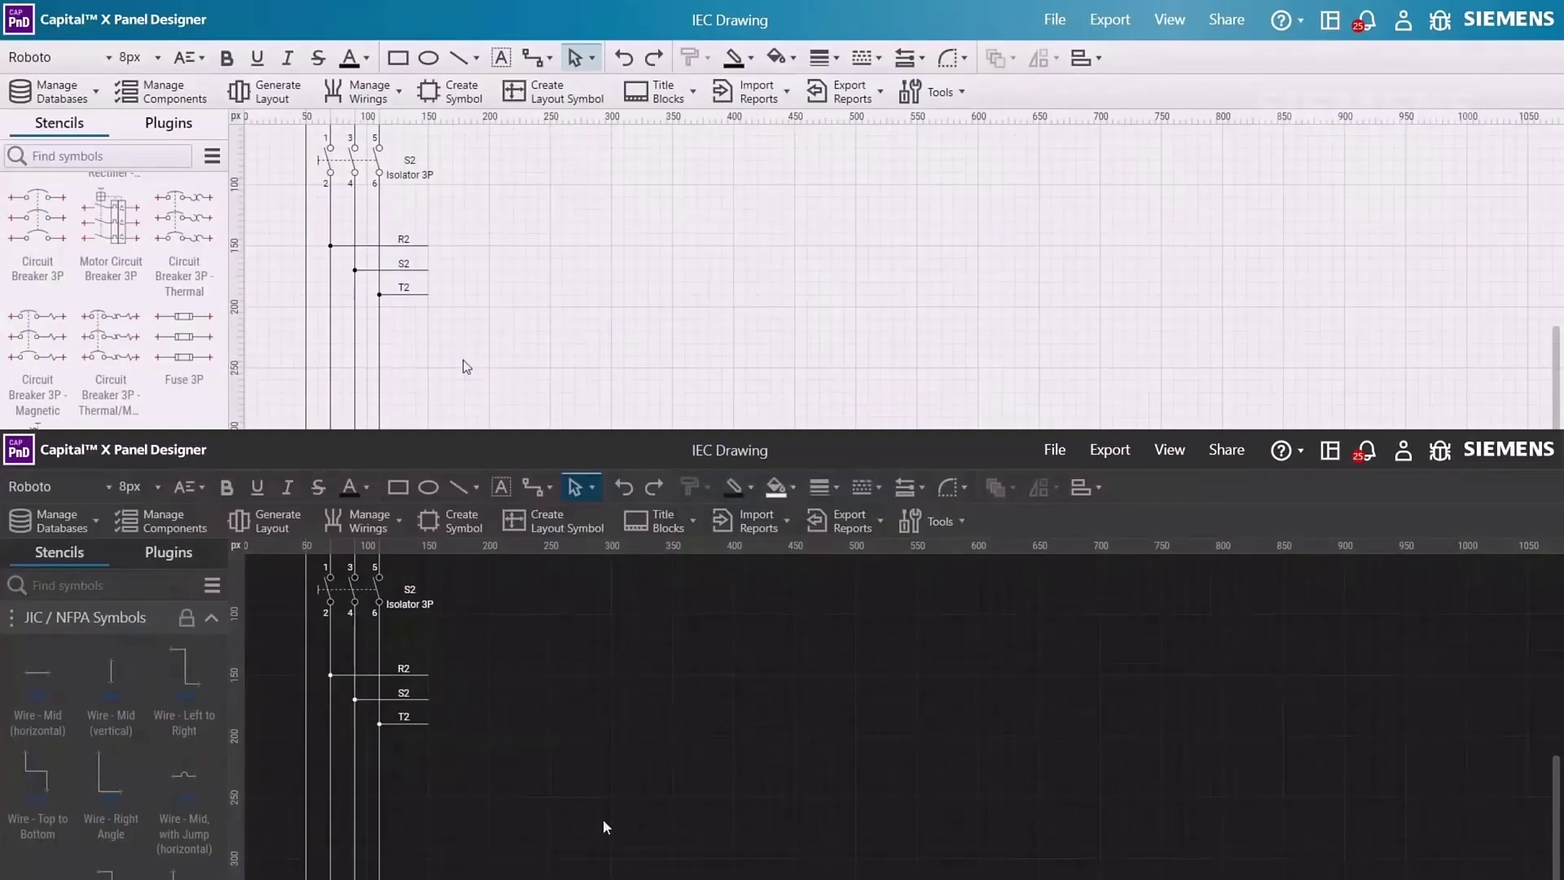
{"action": "left_click_drag", "start_coordinate": [448, 269], "coordinate": [451, 269]}
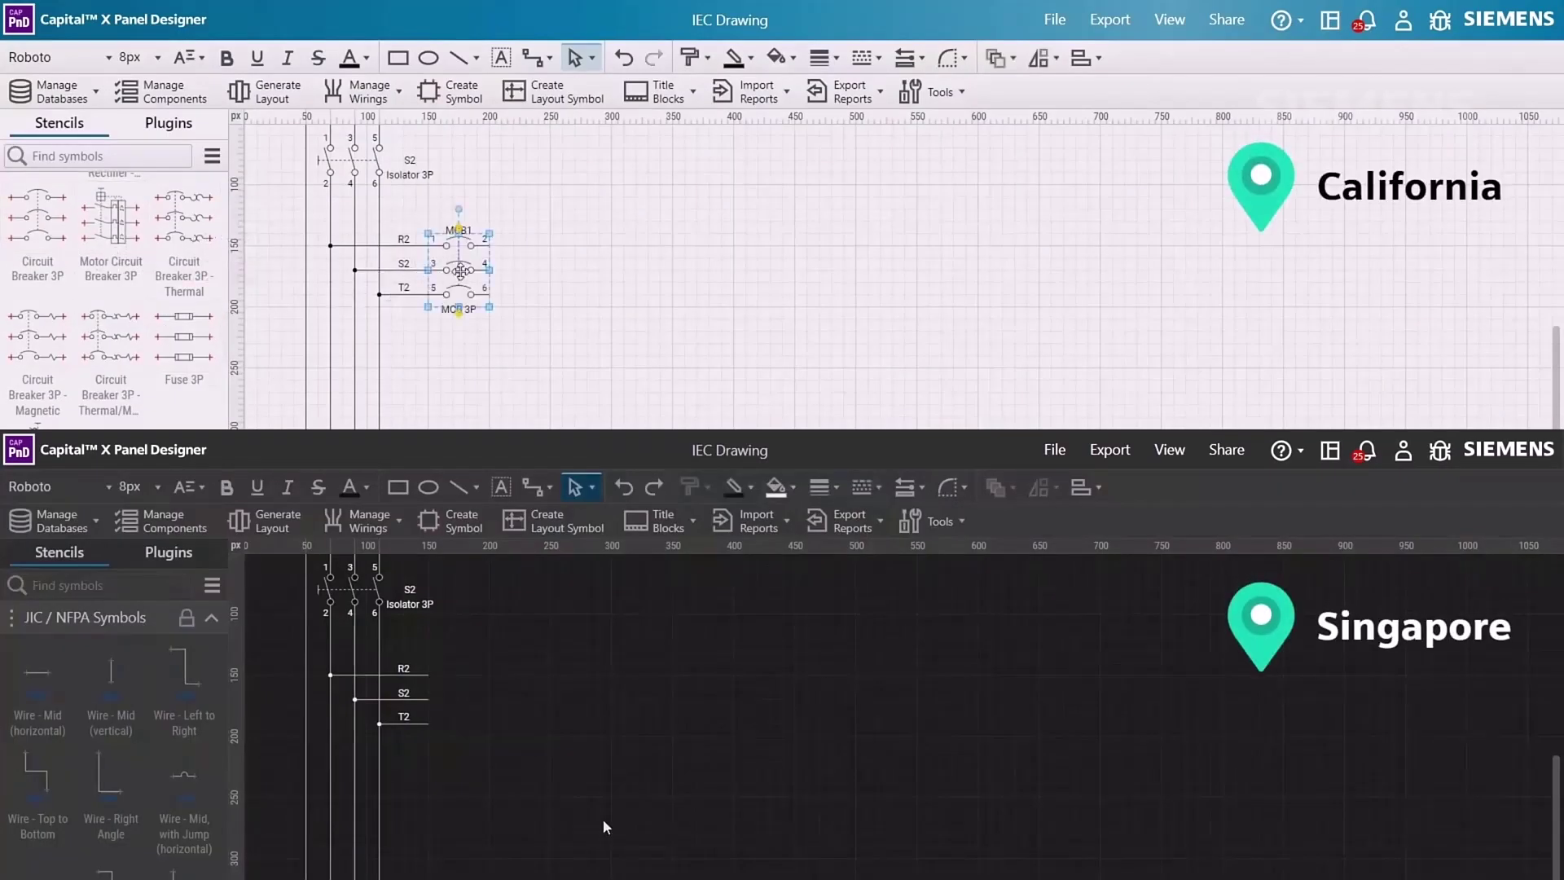
{"action": "scroll", "coordinate": [128, 262], "scroll_direction": "down", "scroll_amount": 2}
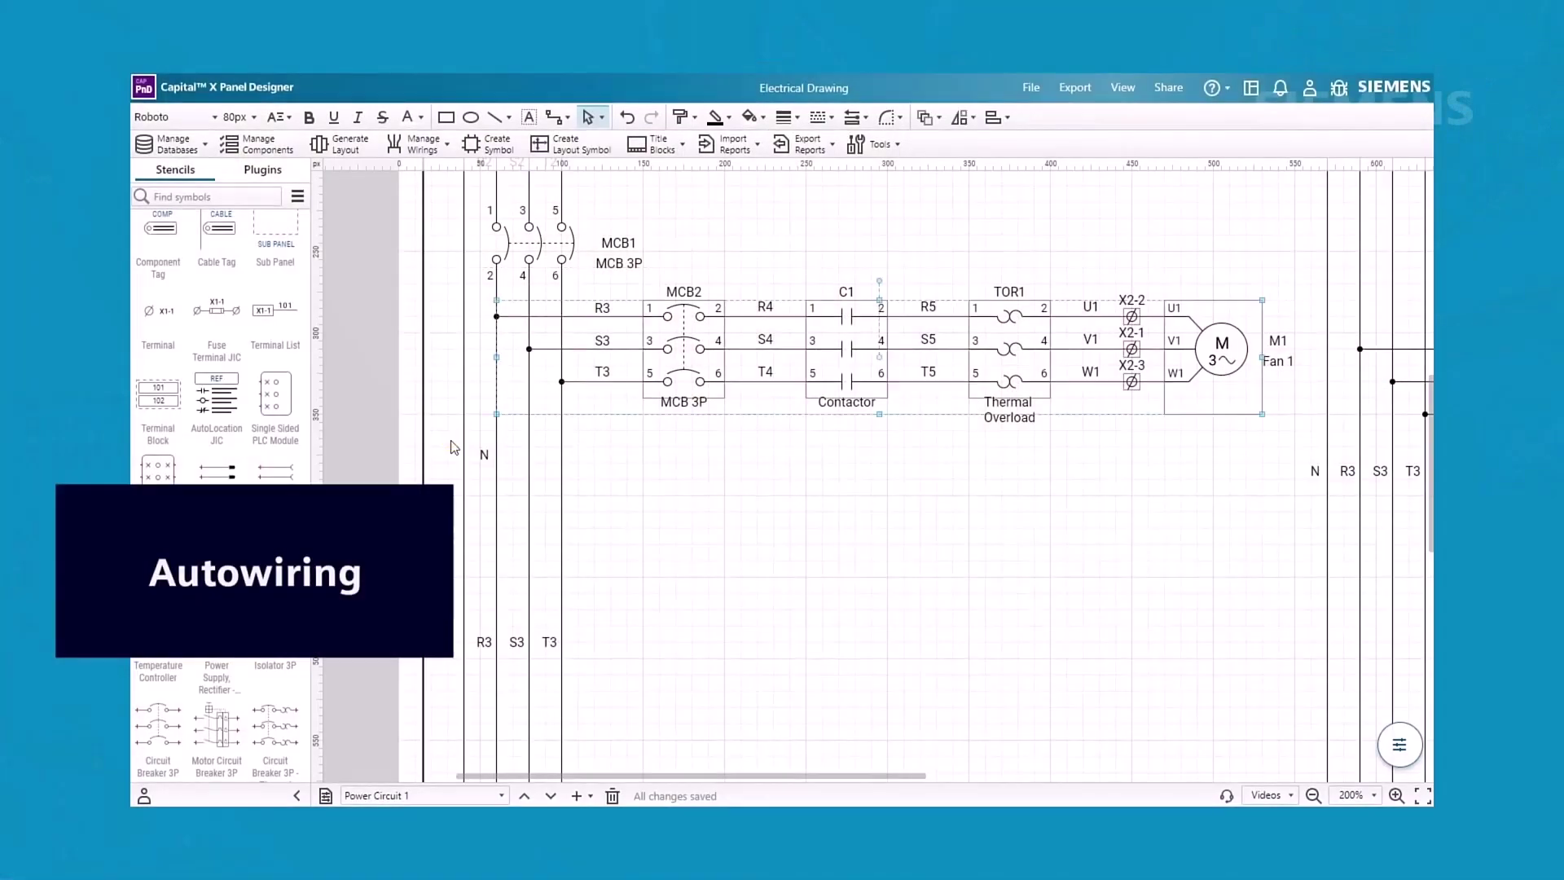
Duplicate the motor circuit below, and place a REF symbol under the contactor that locates C1's contacts
{"action": "left_click_drag", "start_coordinate": [677, 356], "coordinate": [678, 600], "text": "ctrl"}
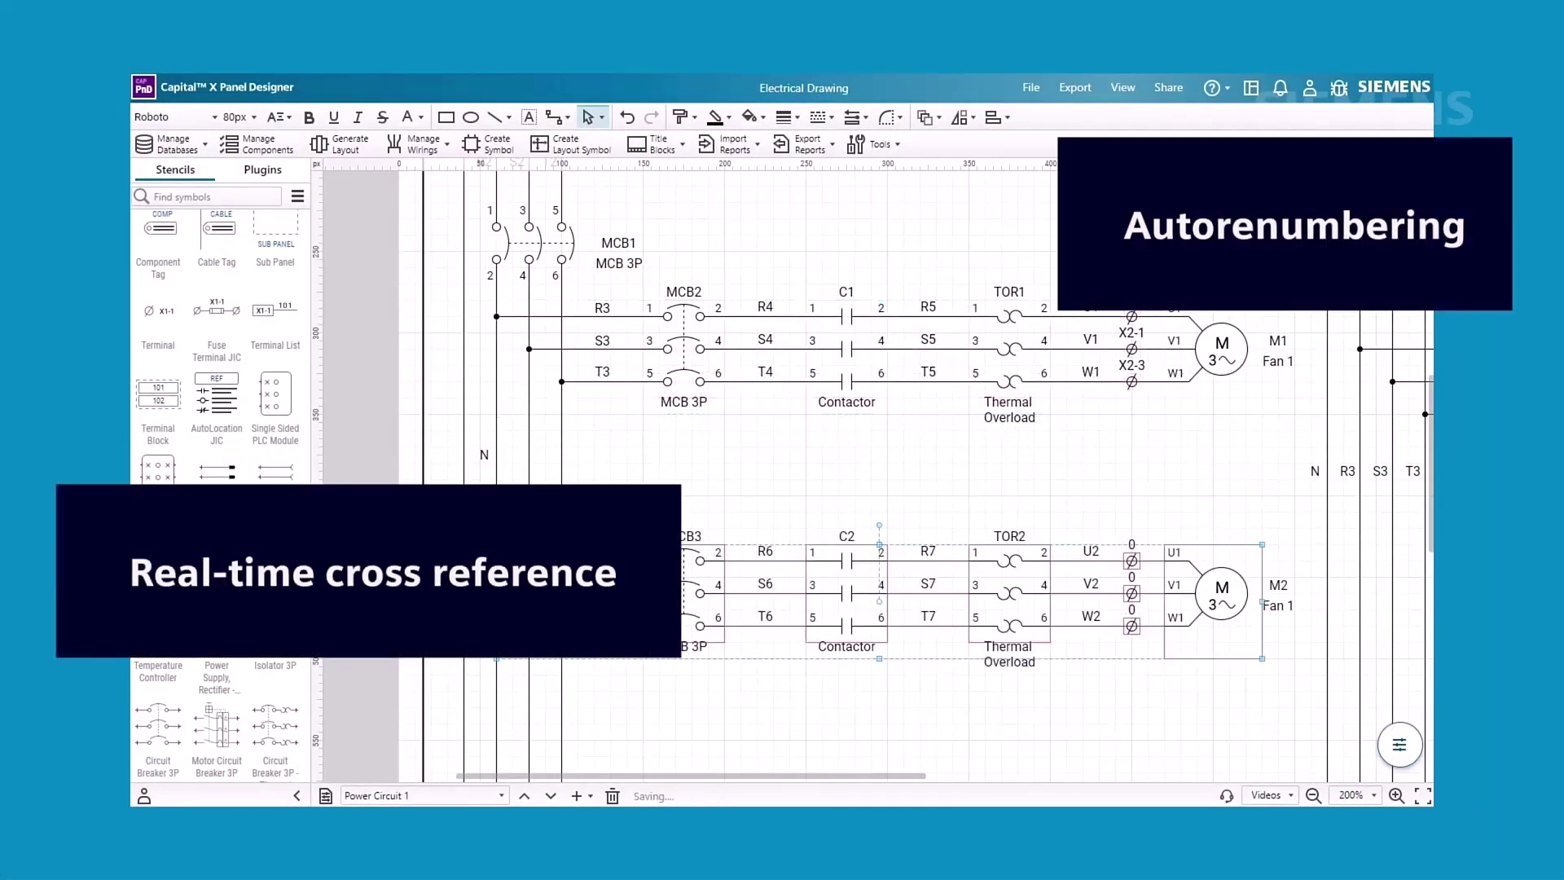
{"action": "left_click_drag", "start_coordinate": [258, 436], "coordinate": [845, 440]}
{"action": "right_click", "coordinate": [847, 440]}
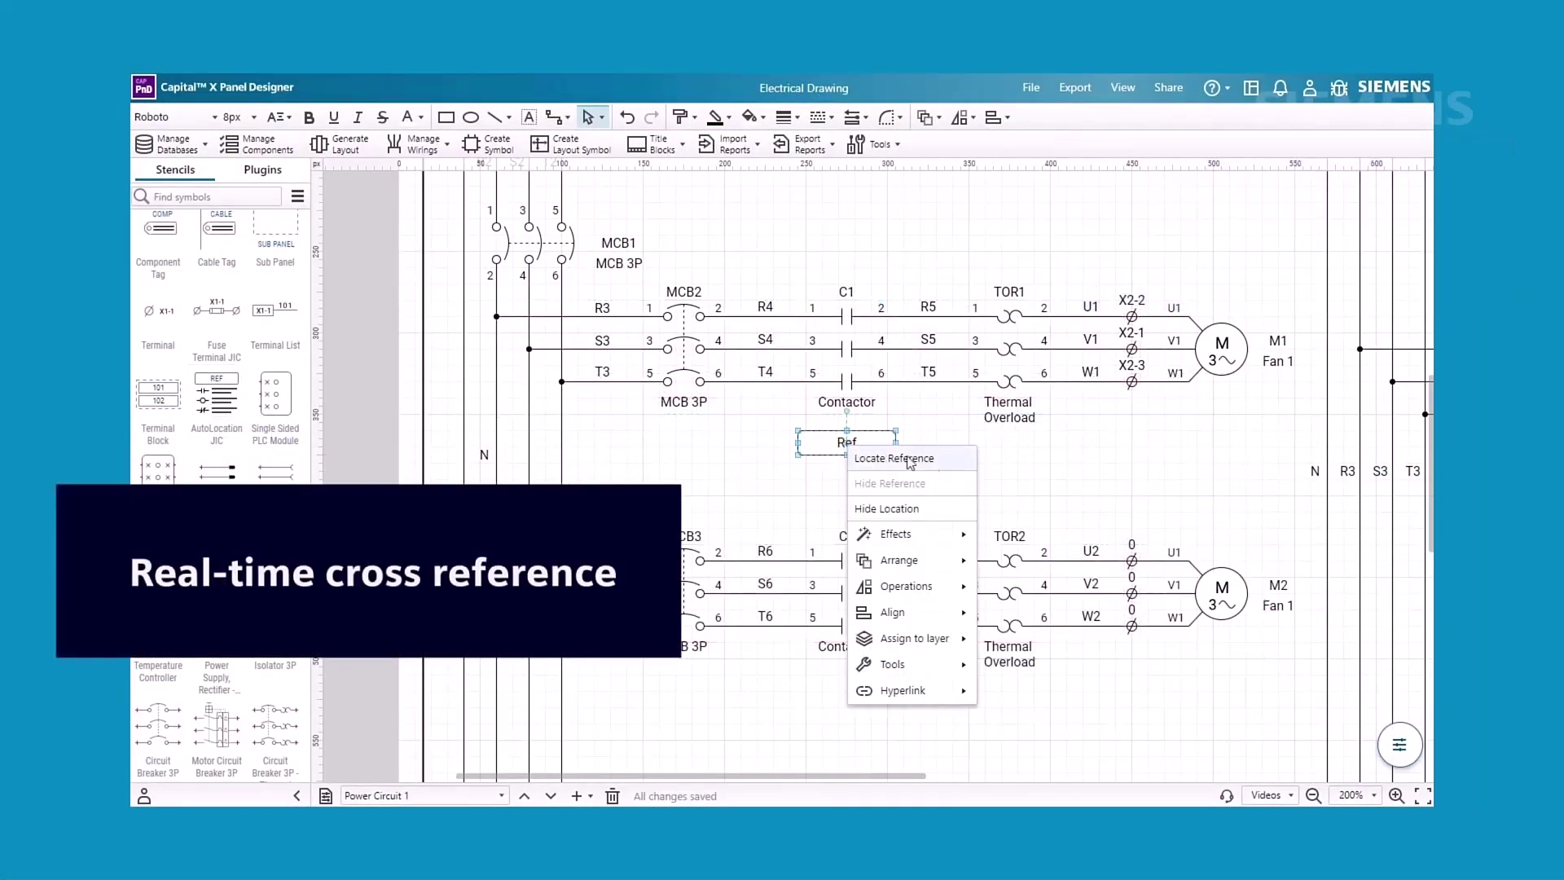
{"action": "left_click", "coordinate": [903, 438]}
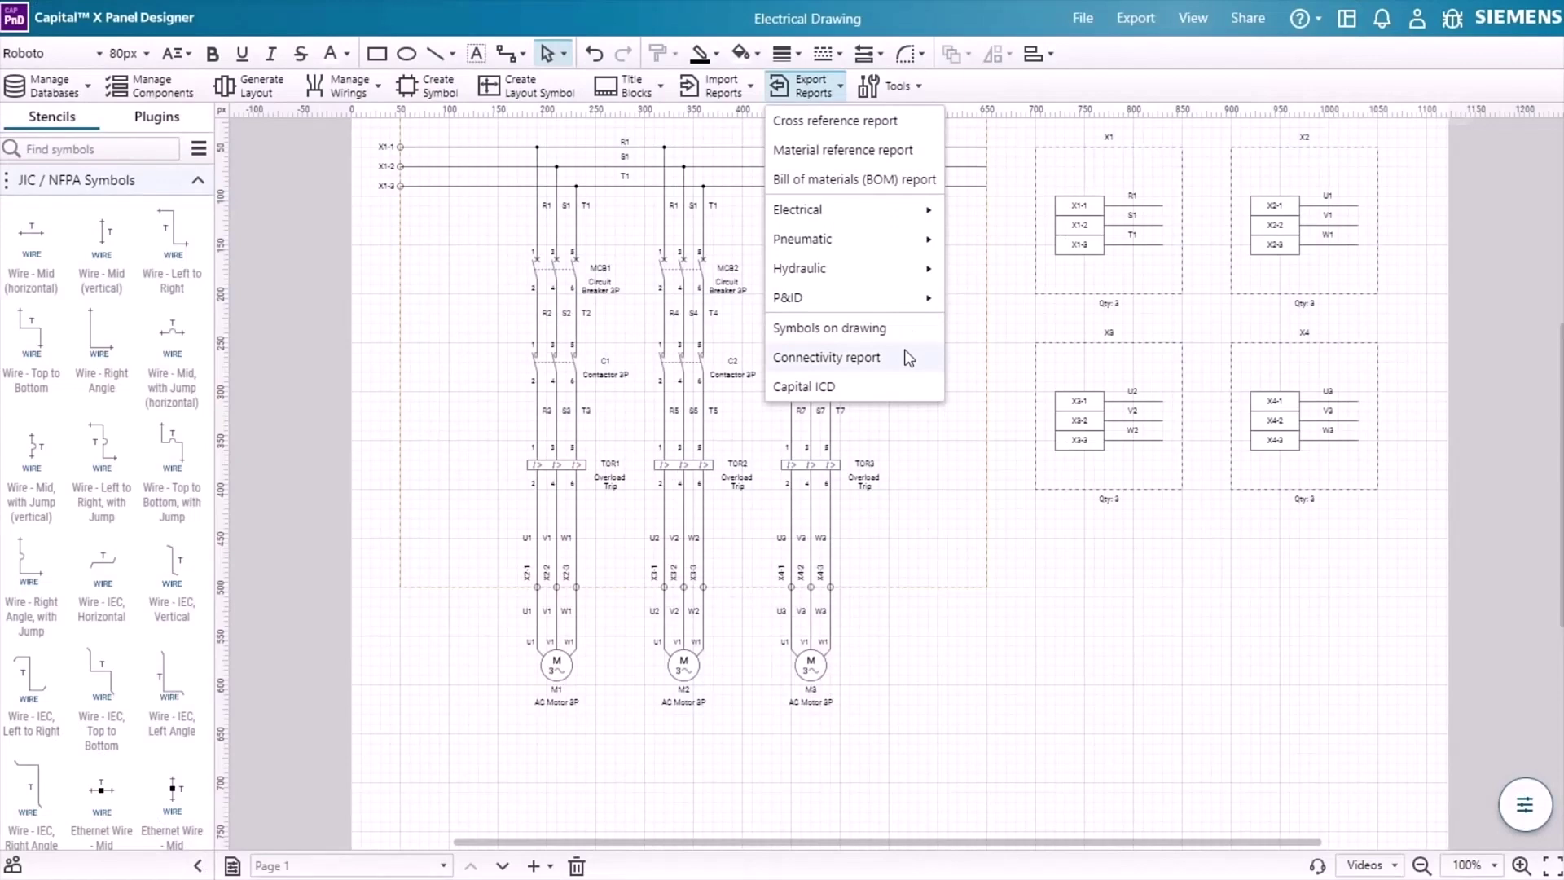
Export all connectivity as Solid Edge XML, renamed 'Capital X Panel Designer to Solid Edge.xml'
{"action": "left_click", "coordinate": [896, 358]}
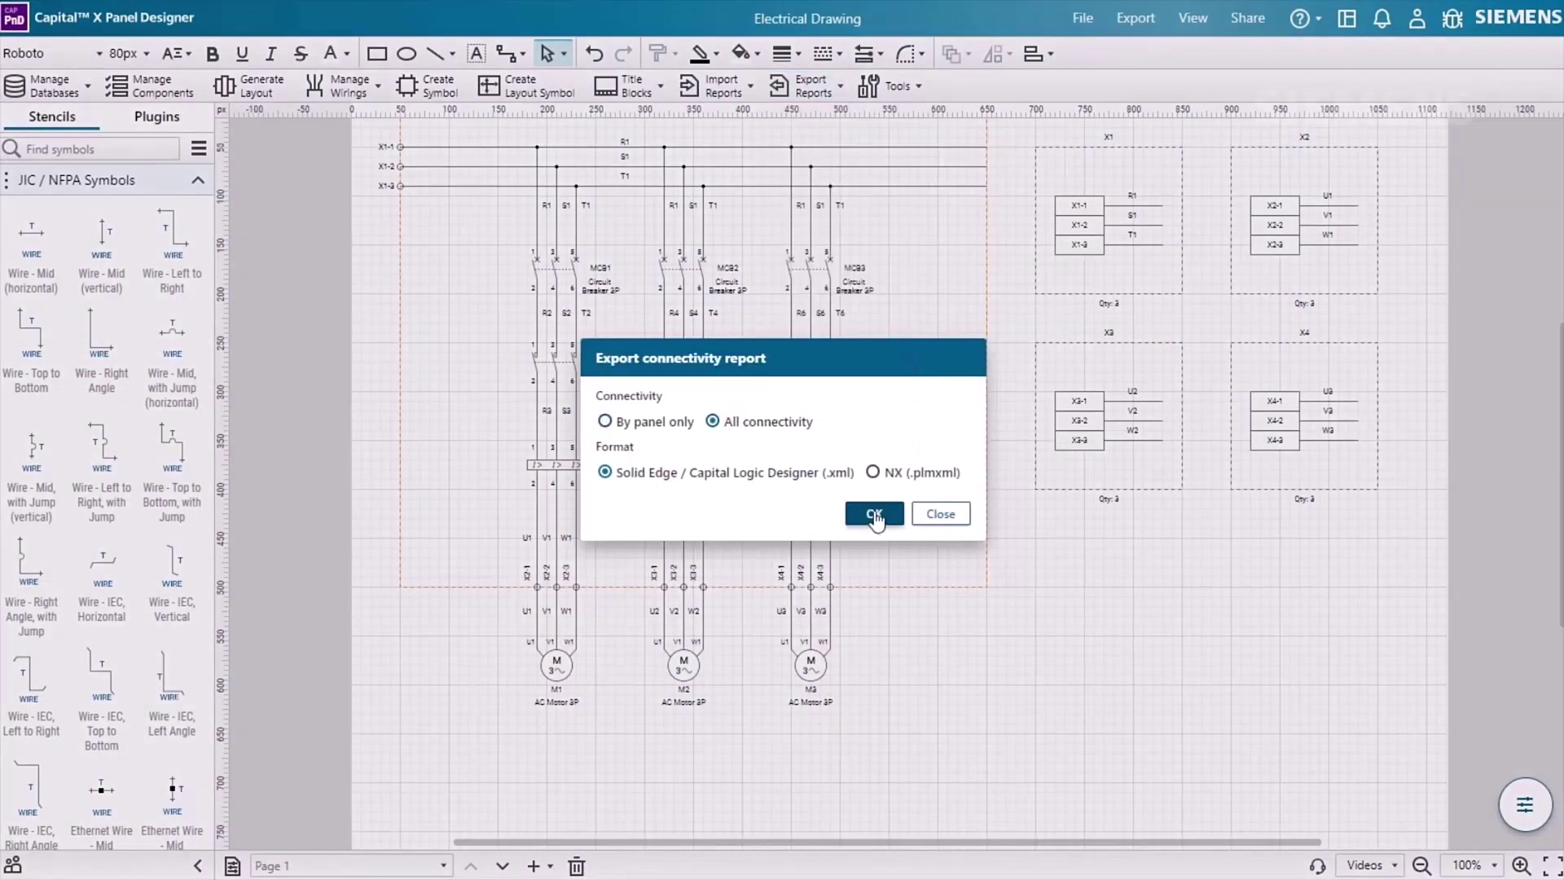
{"action": "left_click", "coordinate": [873, 515]}
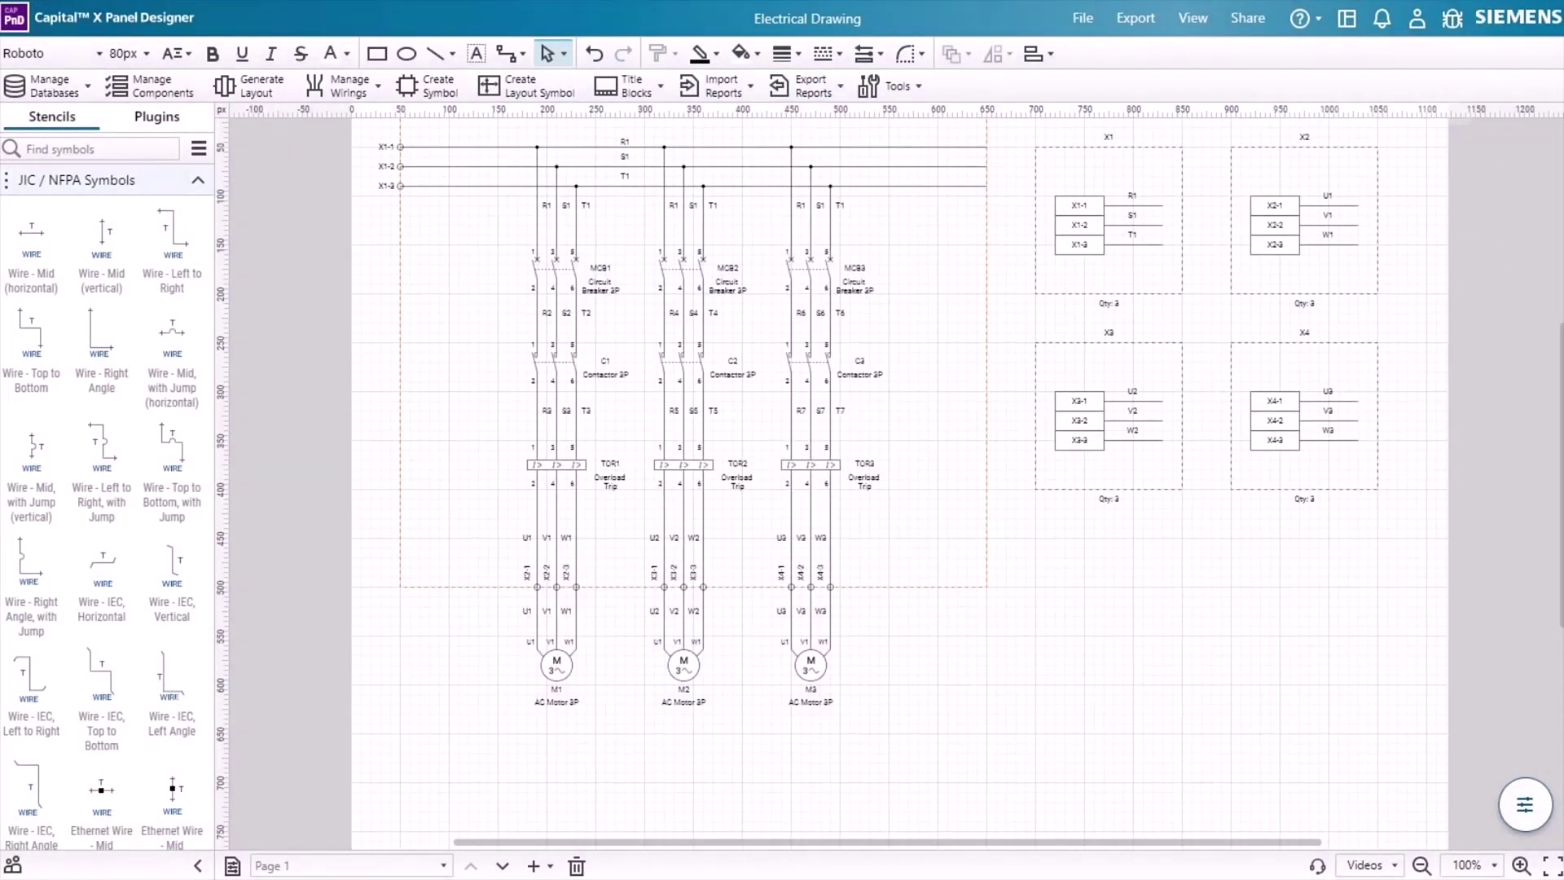
{"action": "left_click", "coordinate": [740, 326]}
{"action": "left_click", "coordinate": [740, 326]}
{"action": "type", "text": "Capital X Panel Designer to Solid Edge"}
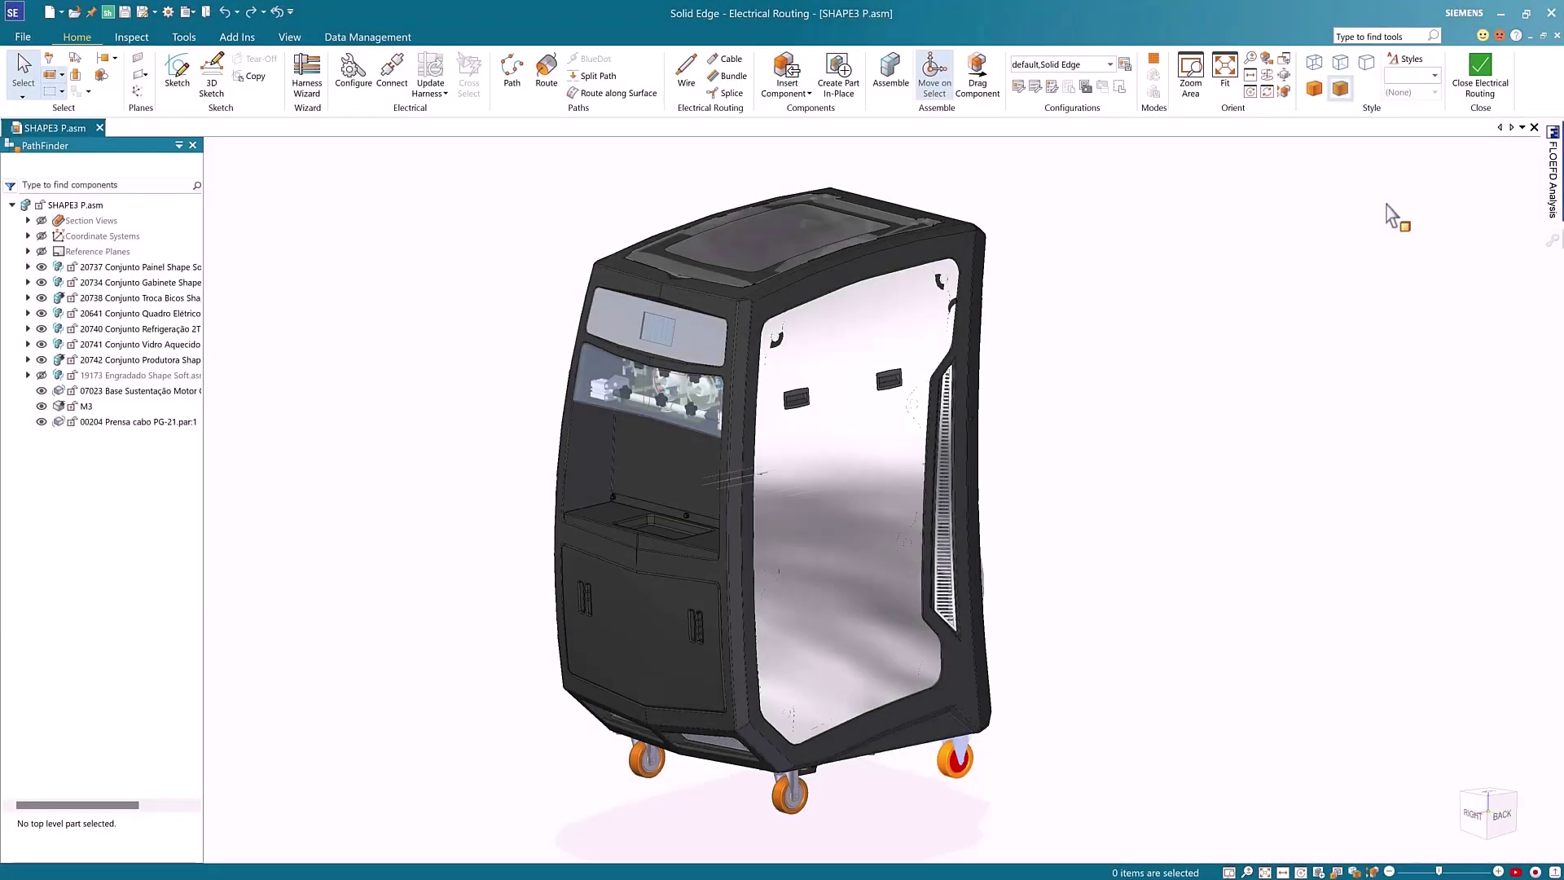
Switch the assembly to the Control Panel Routing configuration and view it from the top
{"action": "left_click", "coordinate": [1110, 65]}
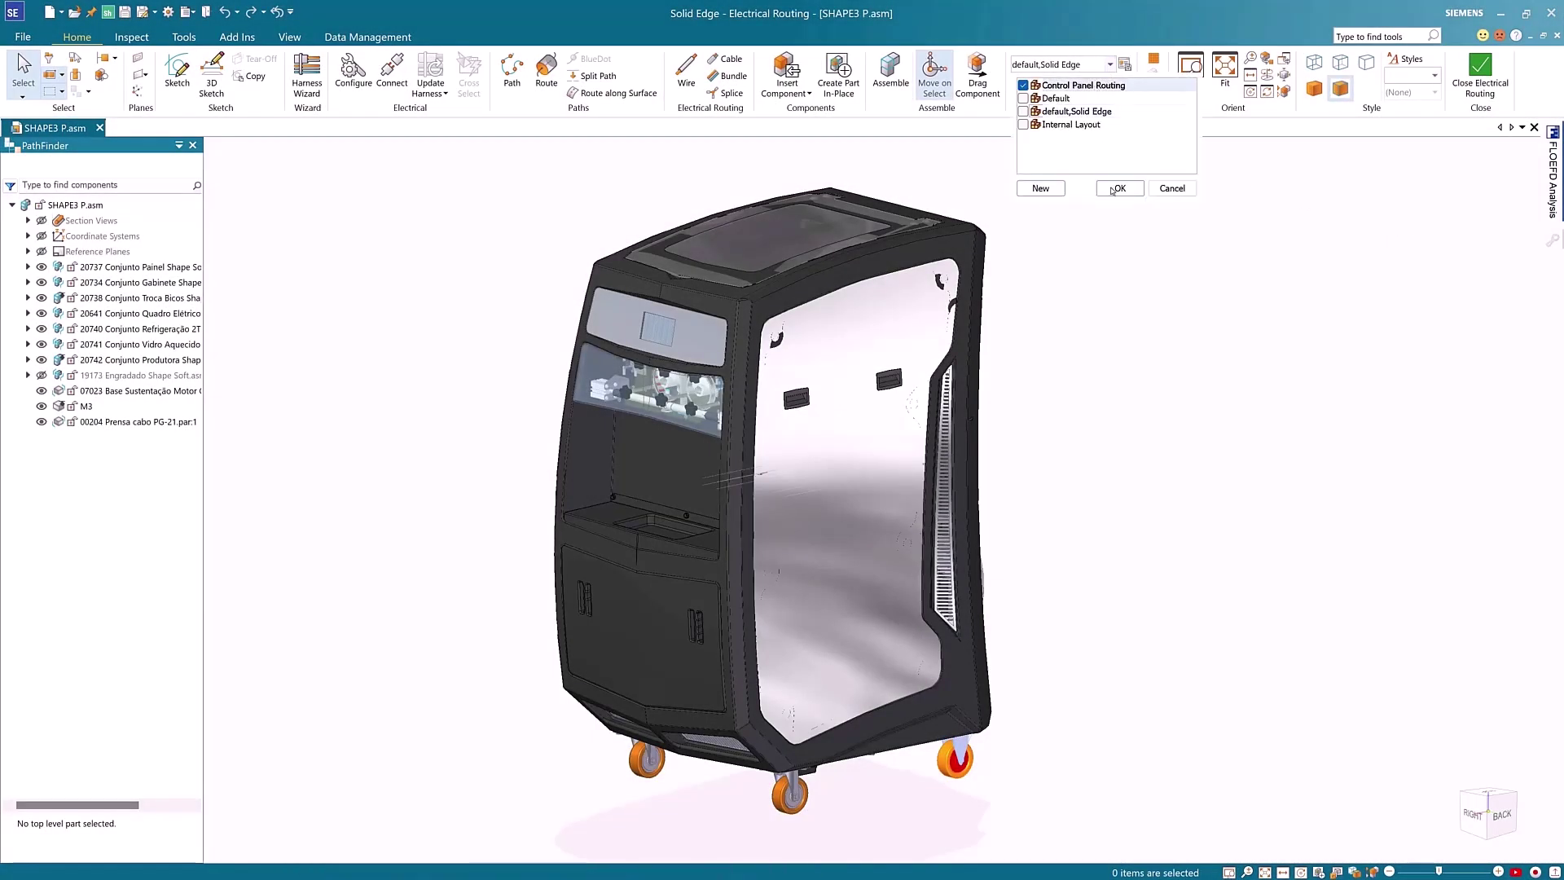
{"action": "left_click", "coordinate": [1059, 83]}
{"action": "key", "text": "ctrl+t"}
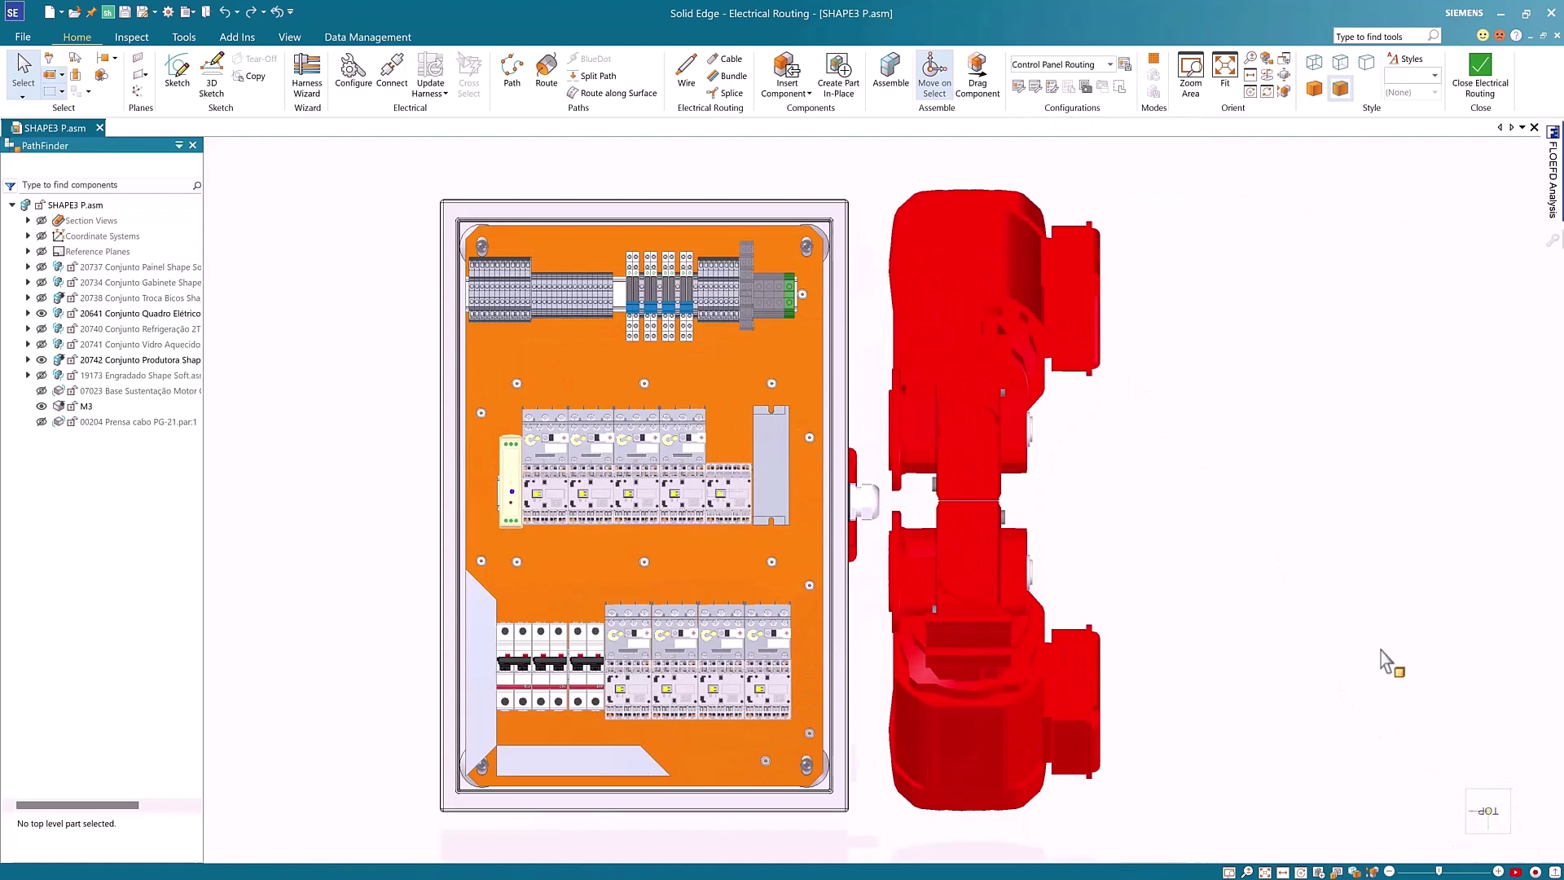
In the Harness Wizard, choose Capital X Panel Designer, load the exported X2ML file and reach the components step
{"action": "left_click", "coordinate": [308, 78]}
{"action": "left_click", "coordinate": [920, 344]}
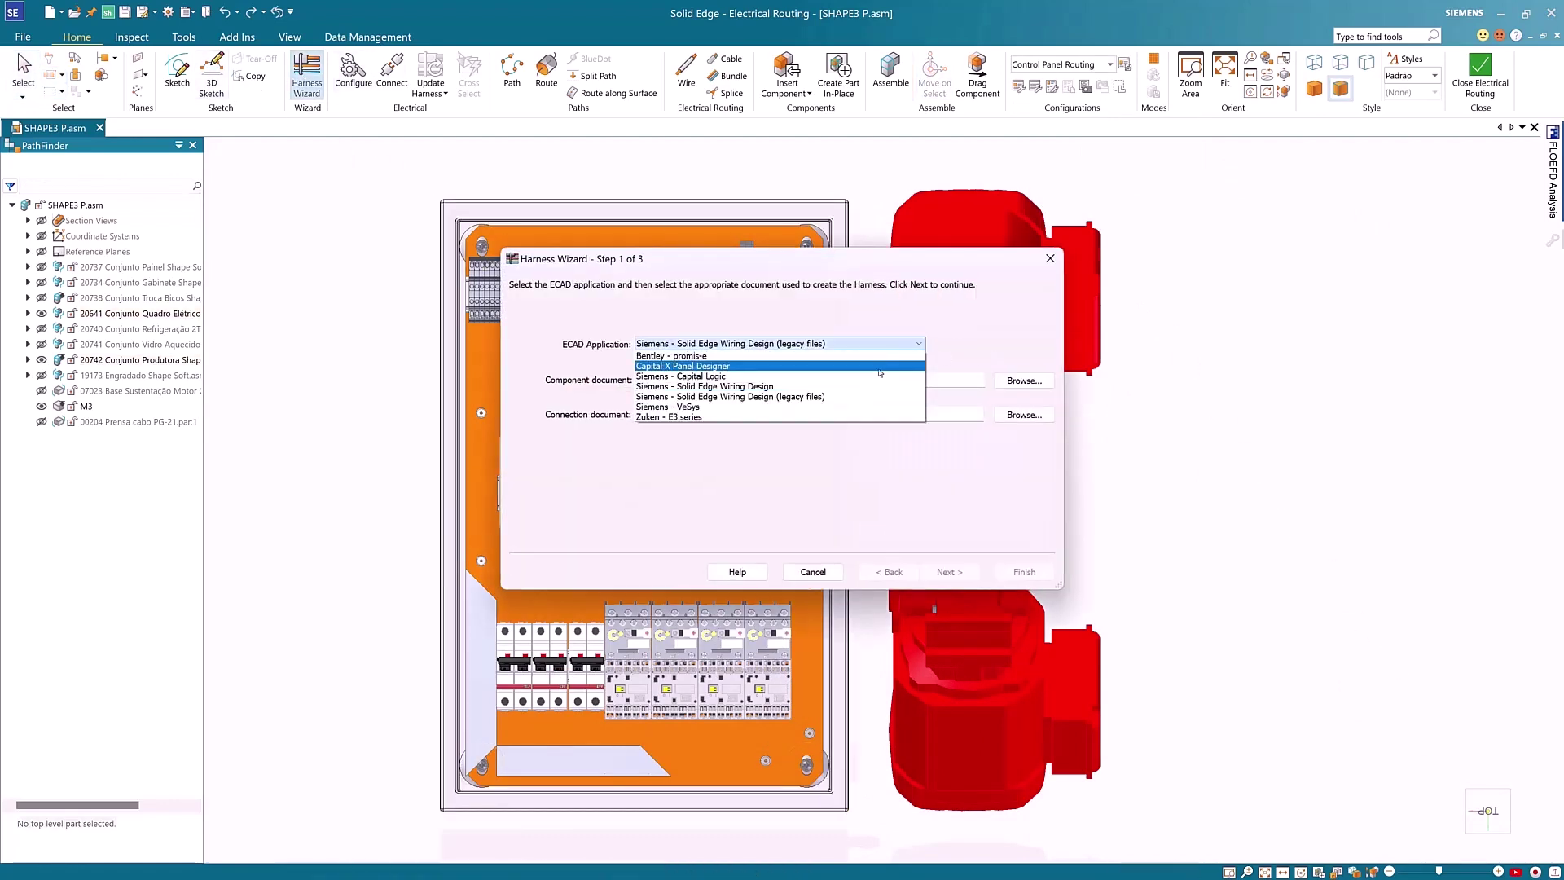
{"action": "left_click", "coordinate": [880, 367]}
{"action": "left_click", "coordinate": [1023, 381]}
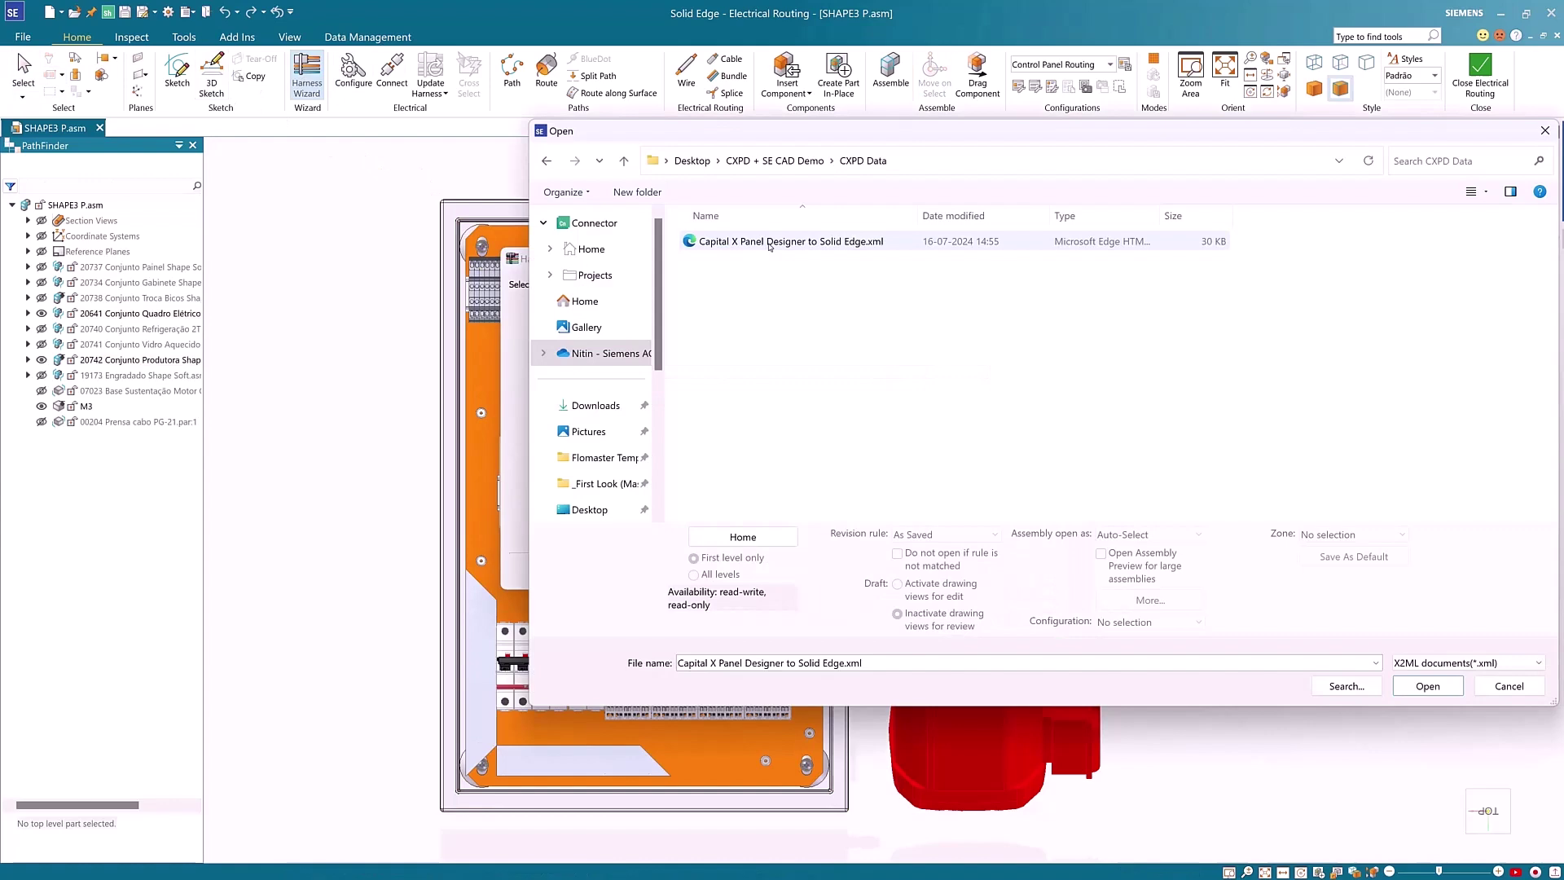
{"action": "left_click", "coordinate": [1428, 686]}
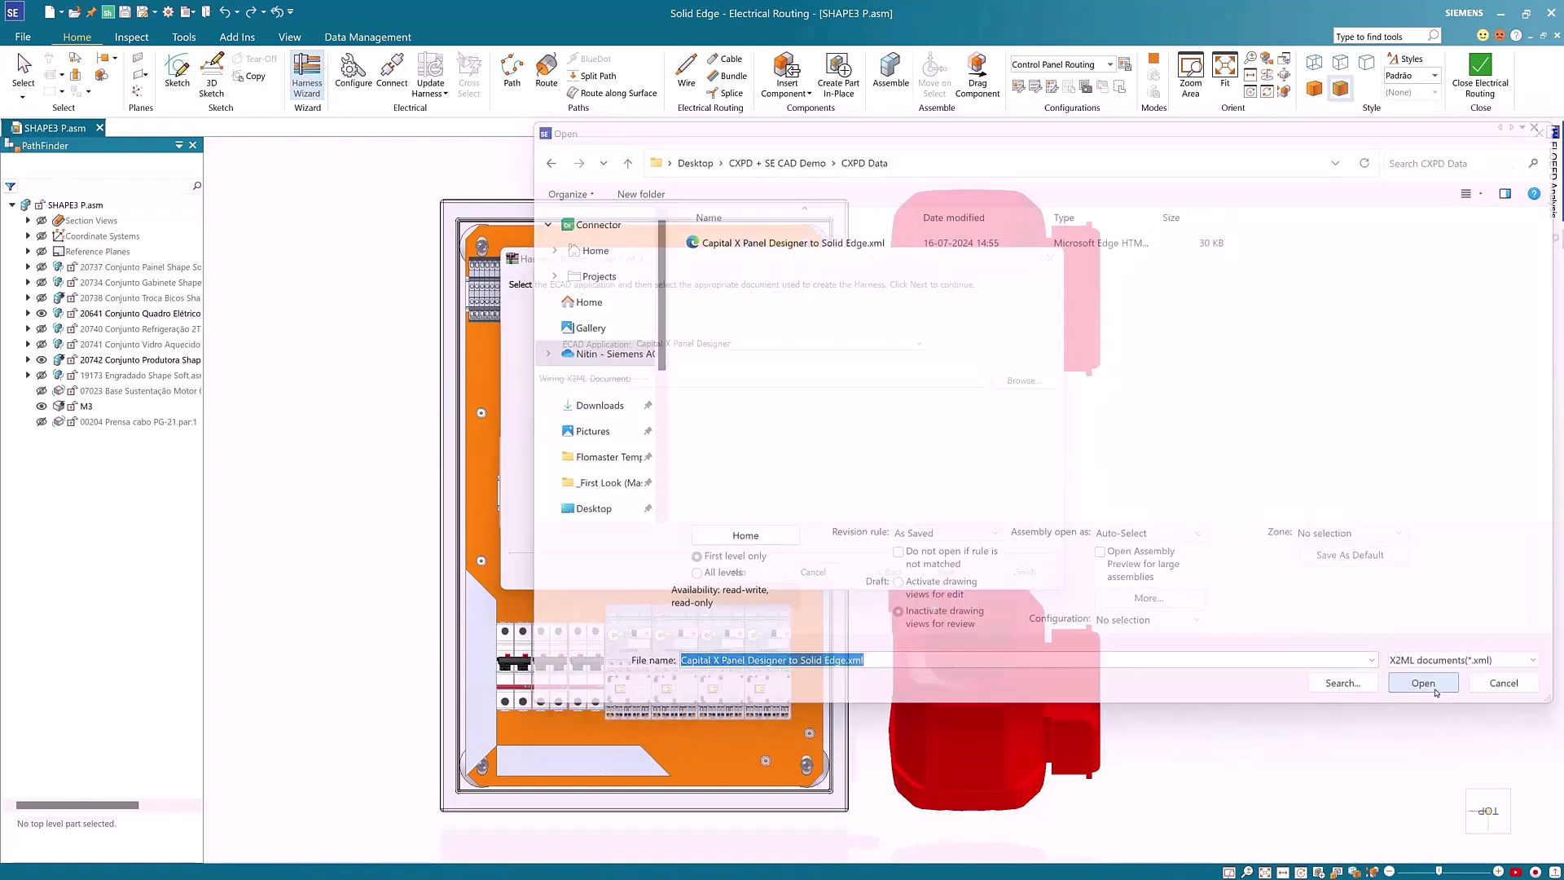
{"action": "left_click", "coordinate": [949, 578]}
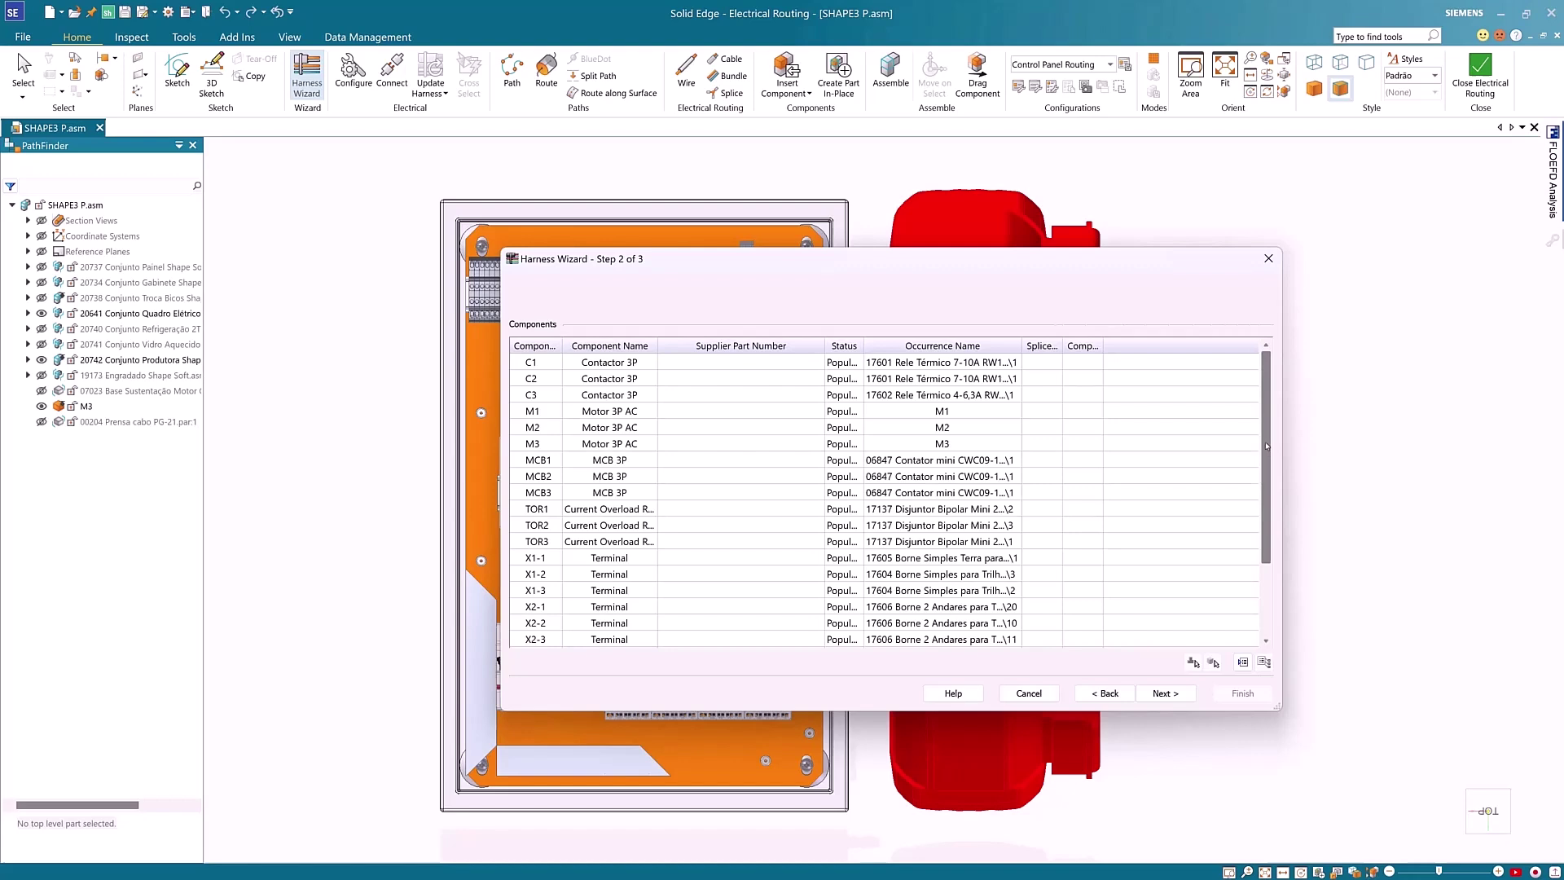
Move on to the Connections step and finish the wizard to generate the routed harness
{"action": "mouse_move", "coordinate": [1266, 446]}
{"action": "left_mouse_down"}
{"action": "mouse_move", "coordinate": [1268, 511]}
{"action": "mouse_move", "coordinate": [1276, 416]}
{"action": "mouse_move", "coordinate": [1275, 600]}
{"action": "mouse_move", "coordinate": [1271, 431]}
{"action": "left_mouse_up"}
{"action": "left_click", "coordinate": [1164, 693]}
{"action": "left_click", "coordinate": [1242, 693]}
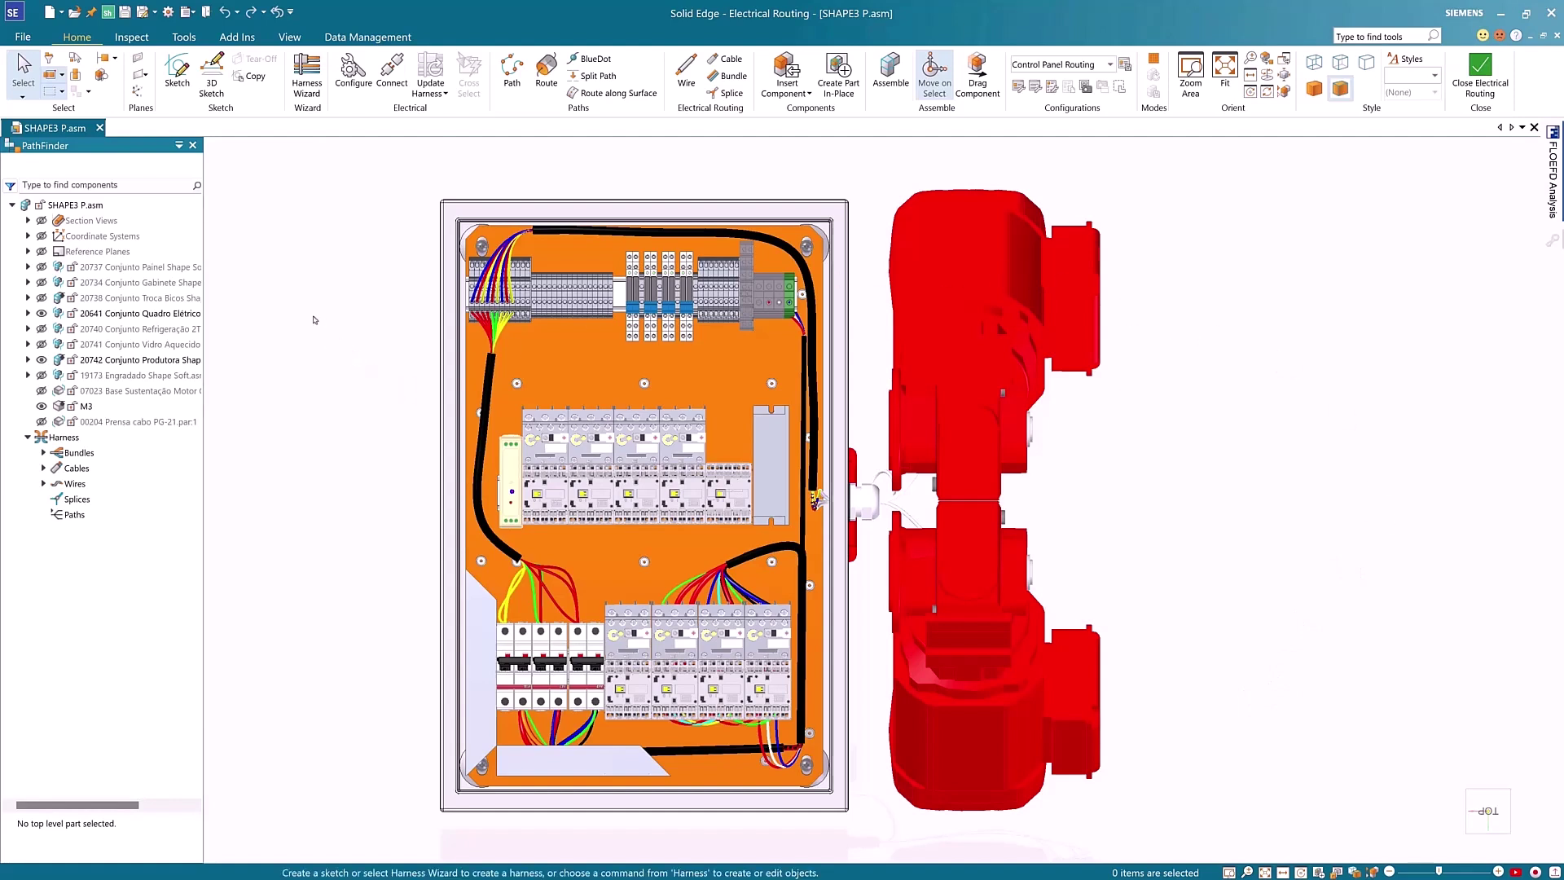
Save the harness as ECAD for Capital X Panel Designer as a Wiring X2ML file and confirm the export
{"action": "left_click", "coordinate": [154, 11]}
{"action": "left_click", "coordinate": [203, 198]}
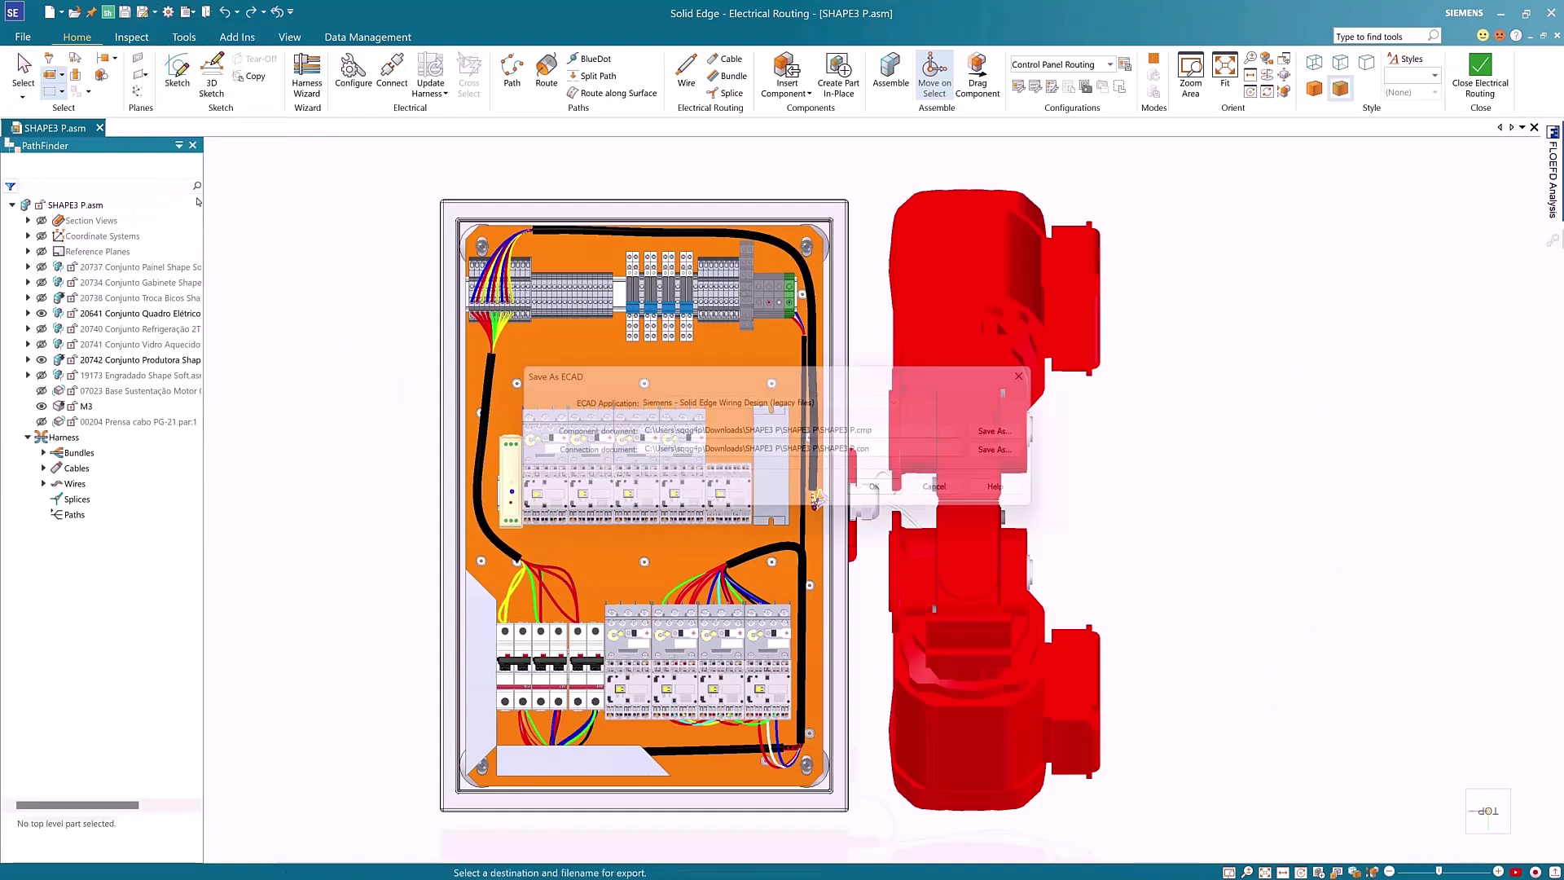
{"action": "left_click", "coordinate": [799, 401]}
{"action": "left_click", "coordinate": [701, 425]}
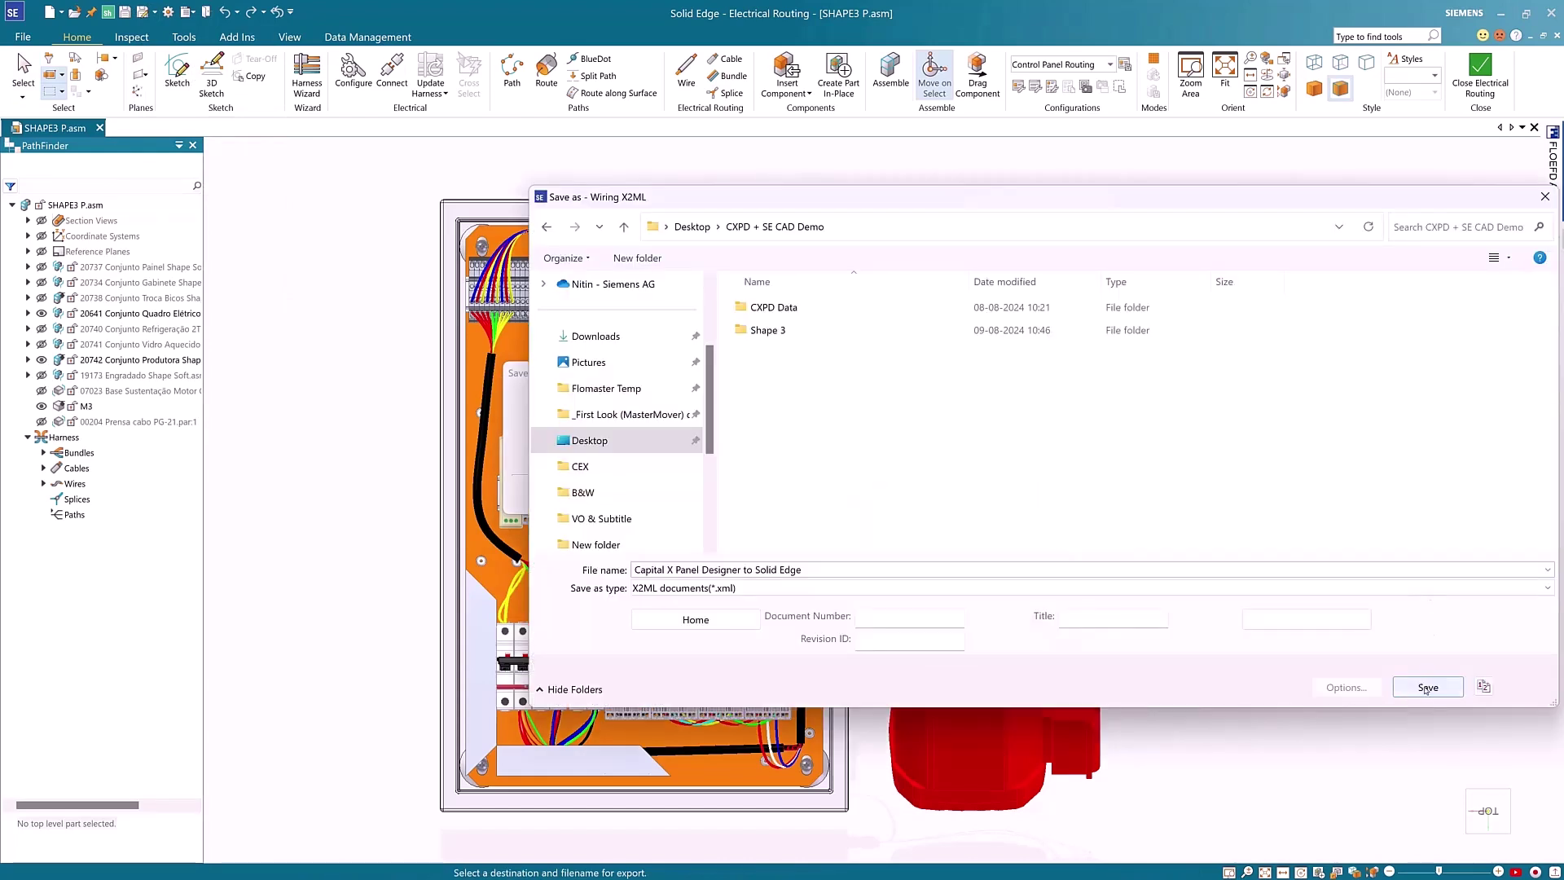
{"action": "left_click", "coordinate": [1427, 687]}
{"action": "left_click", "coordinate": [887, 494]}
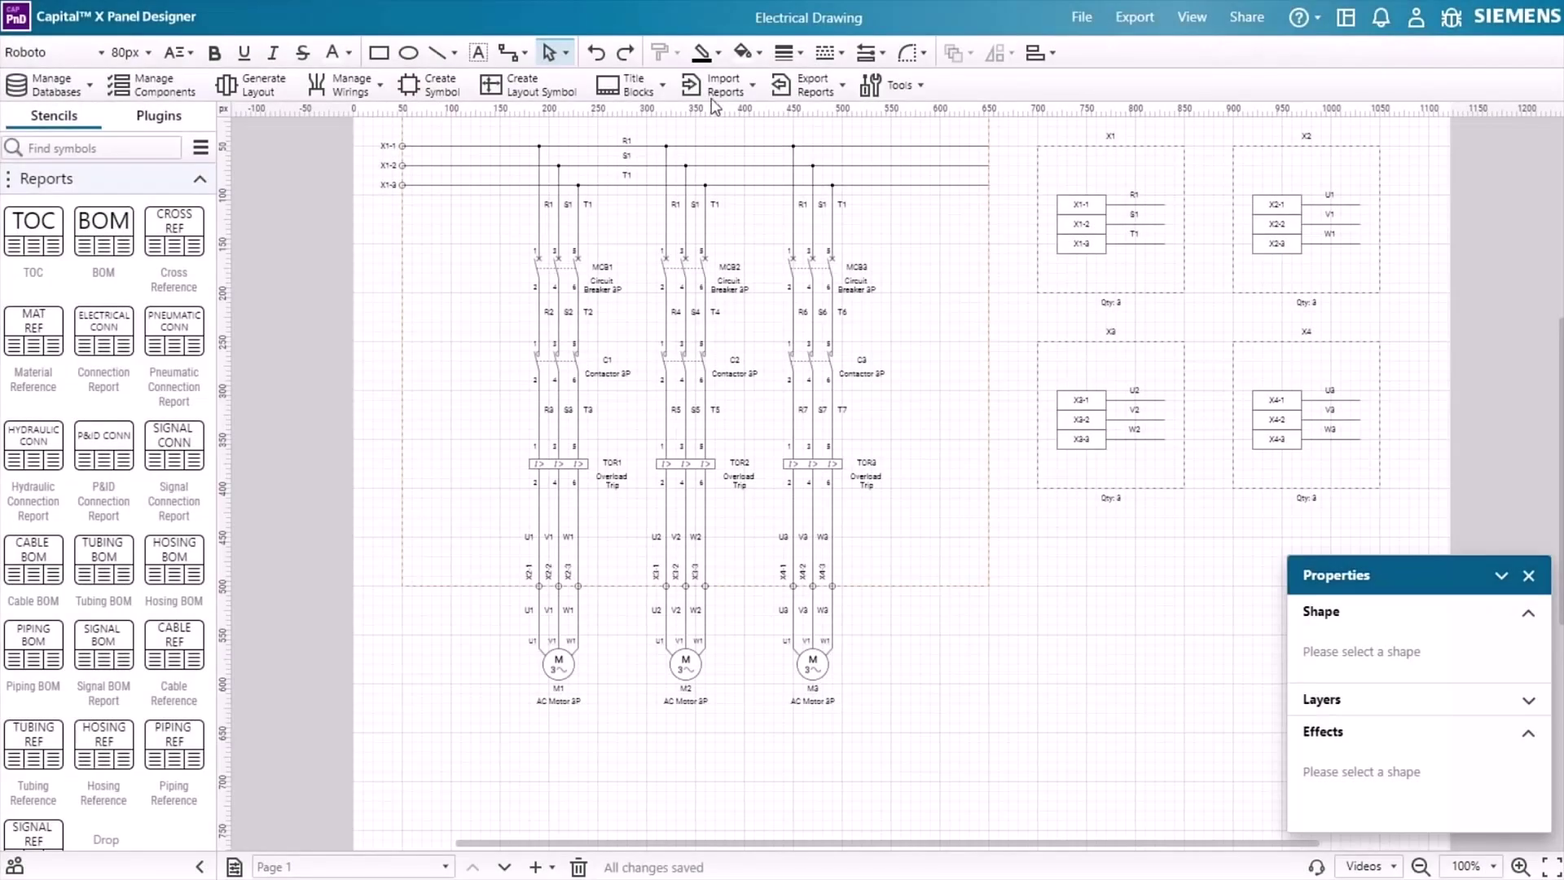
Import the Solid Edge connectivity report file from Downloads into the schematic
{"action": "left_click", "coordinate": [713, 96]}
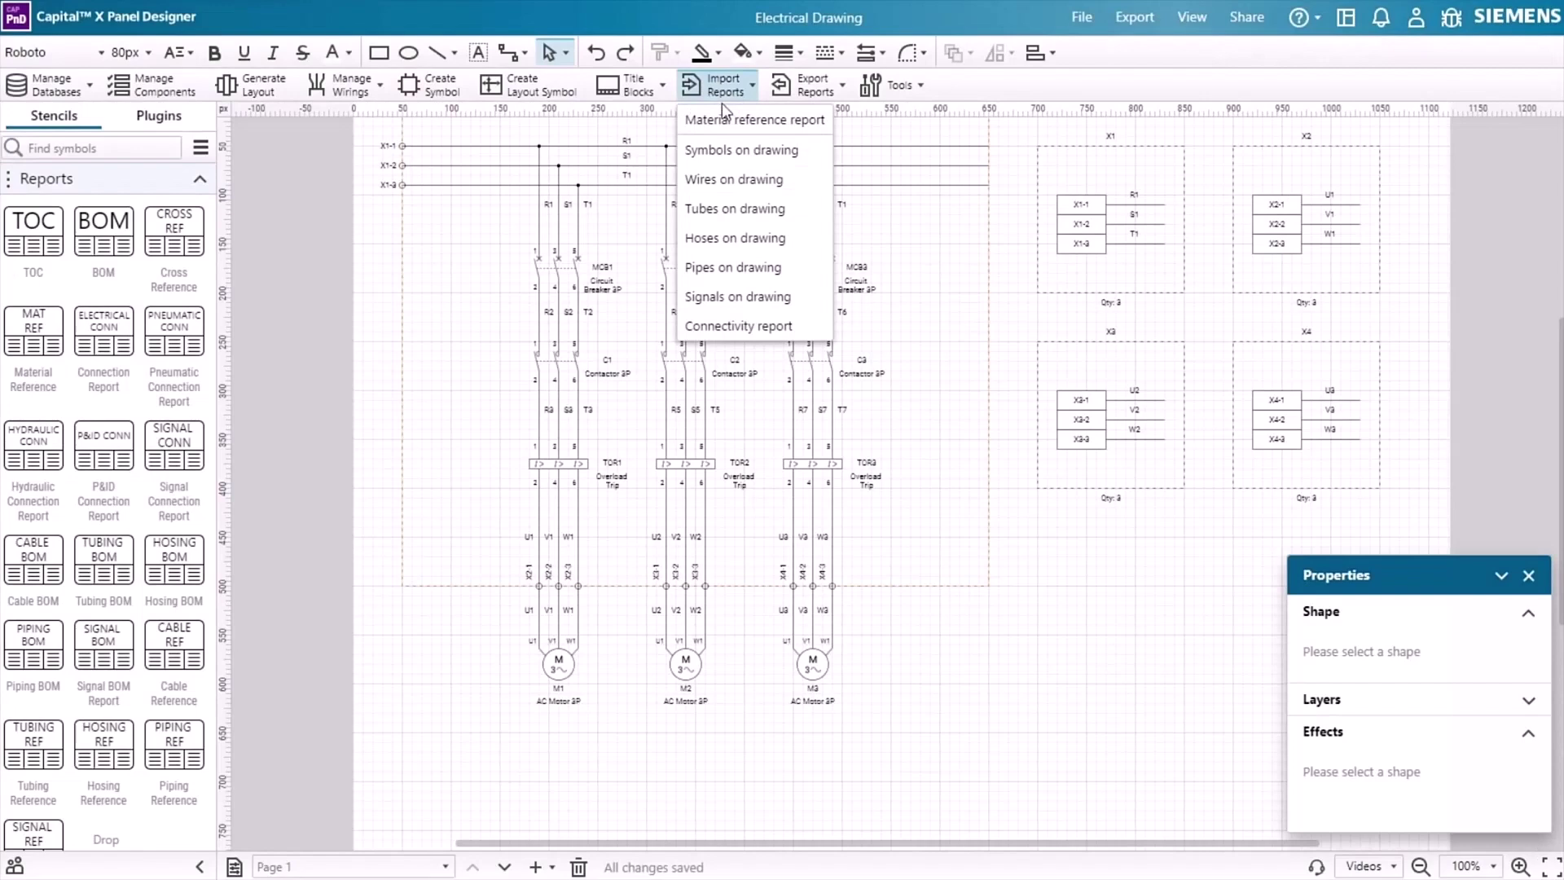
{"action": "left_click", "coordinate": [781, 323]}
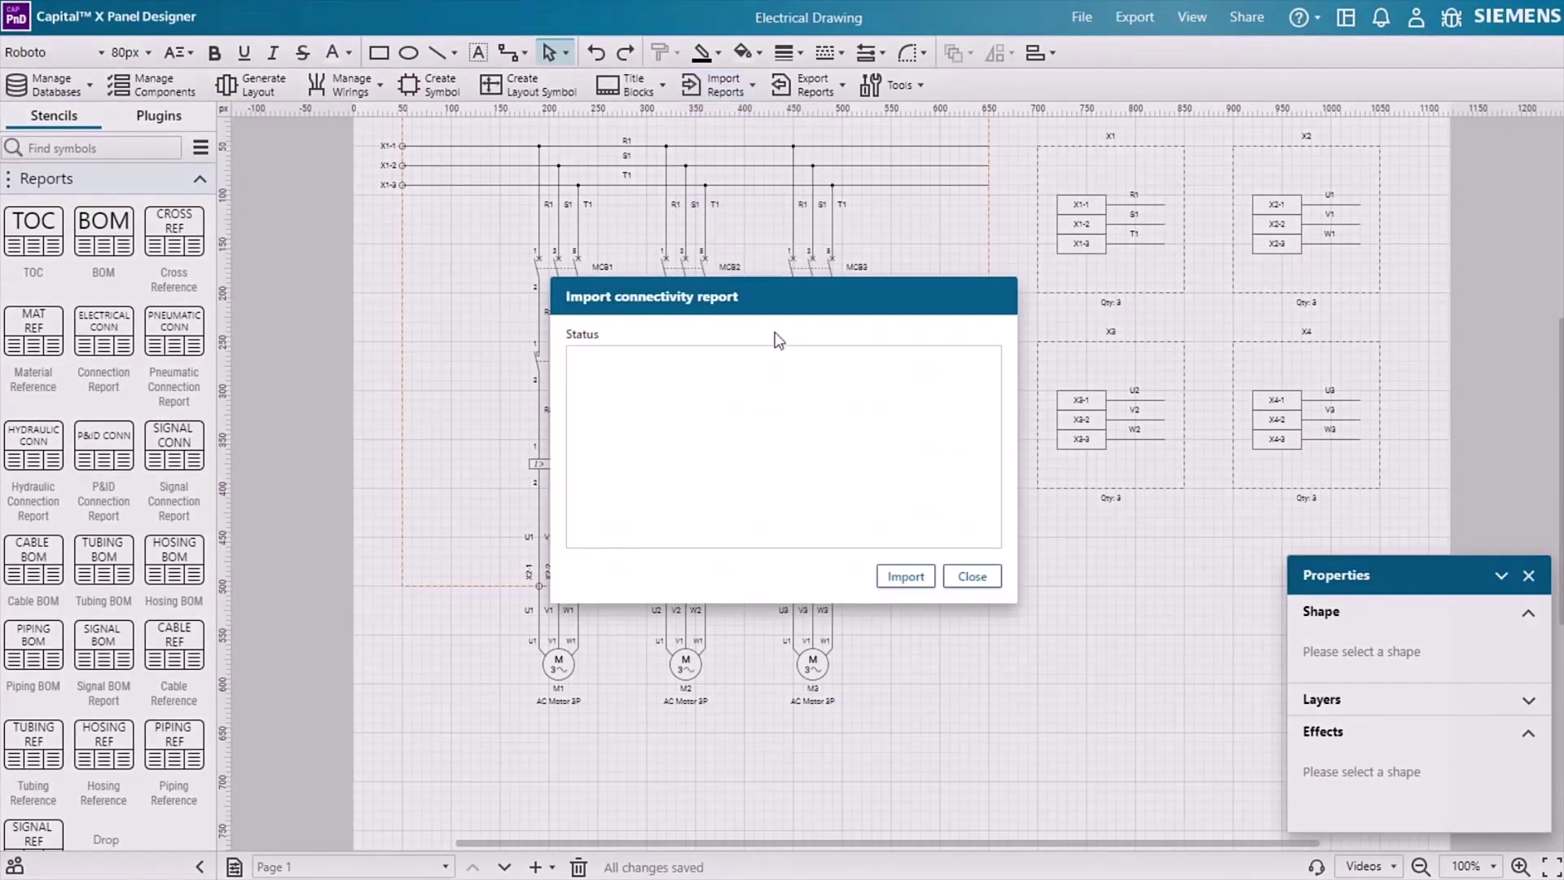
{"action": "left_click", "coordinate": [918, 581]}
{"action": "left_click", "coordinate": [638, 301]}
{"action": "left_click", "coordinate": [1018, 534]}
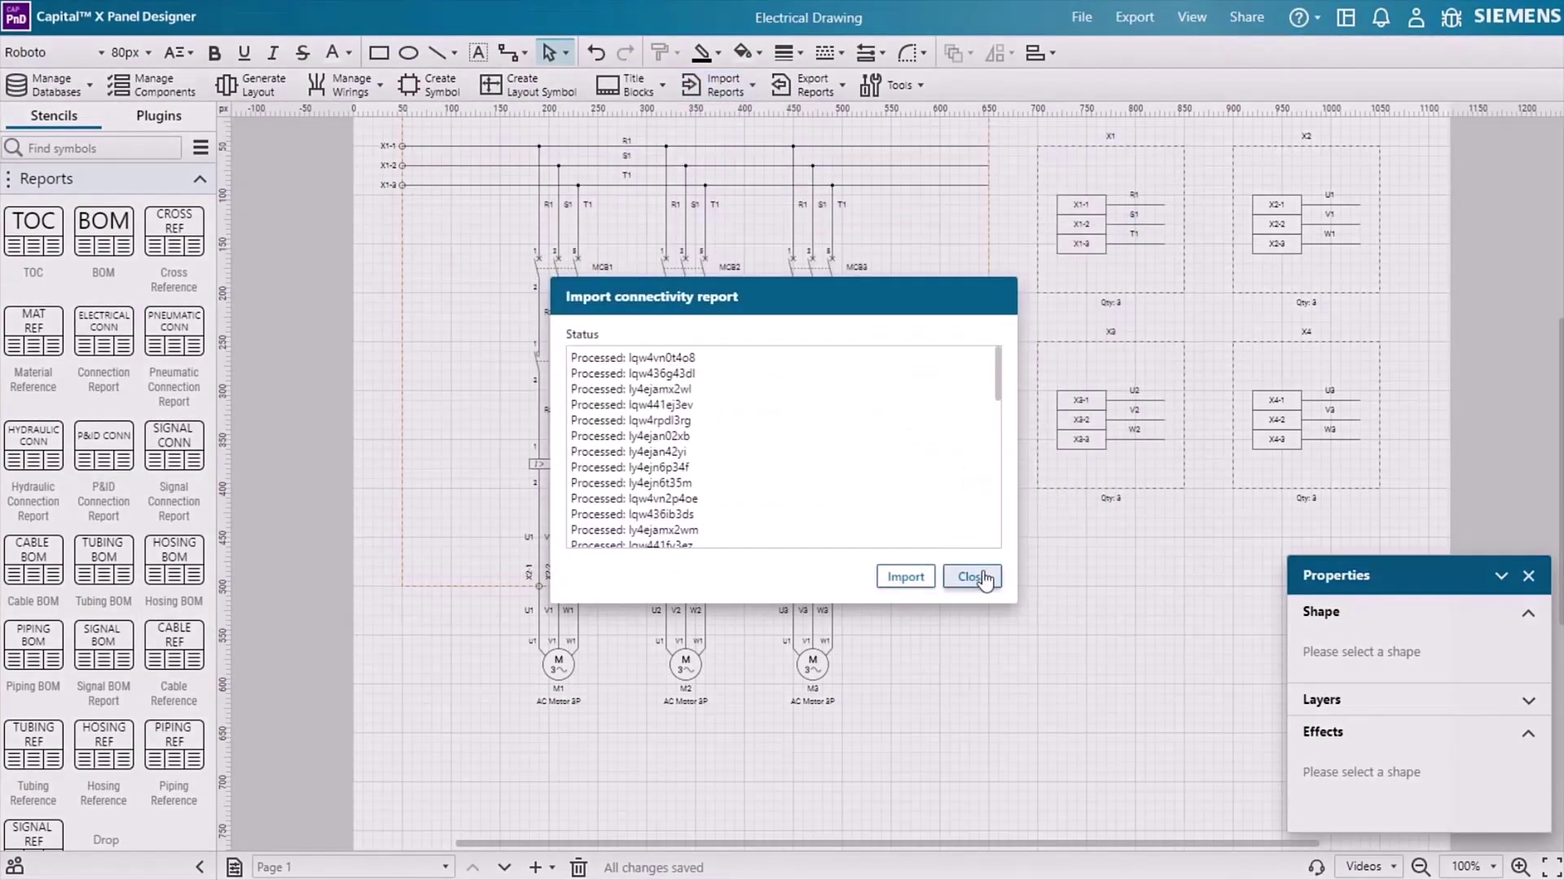
{"action": "left_click", "coordinate": [971, 577]}
Review the motor wire's cable core names, accept all settings, then go to Page 2
{"action": "right_click", "coordinate": [556, 617]}
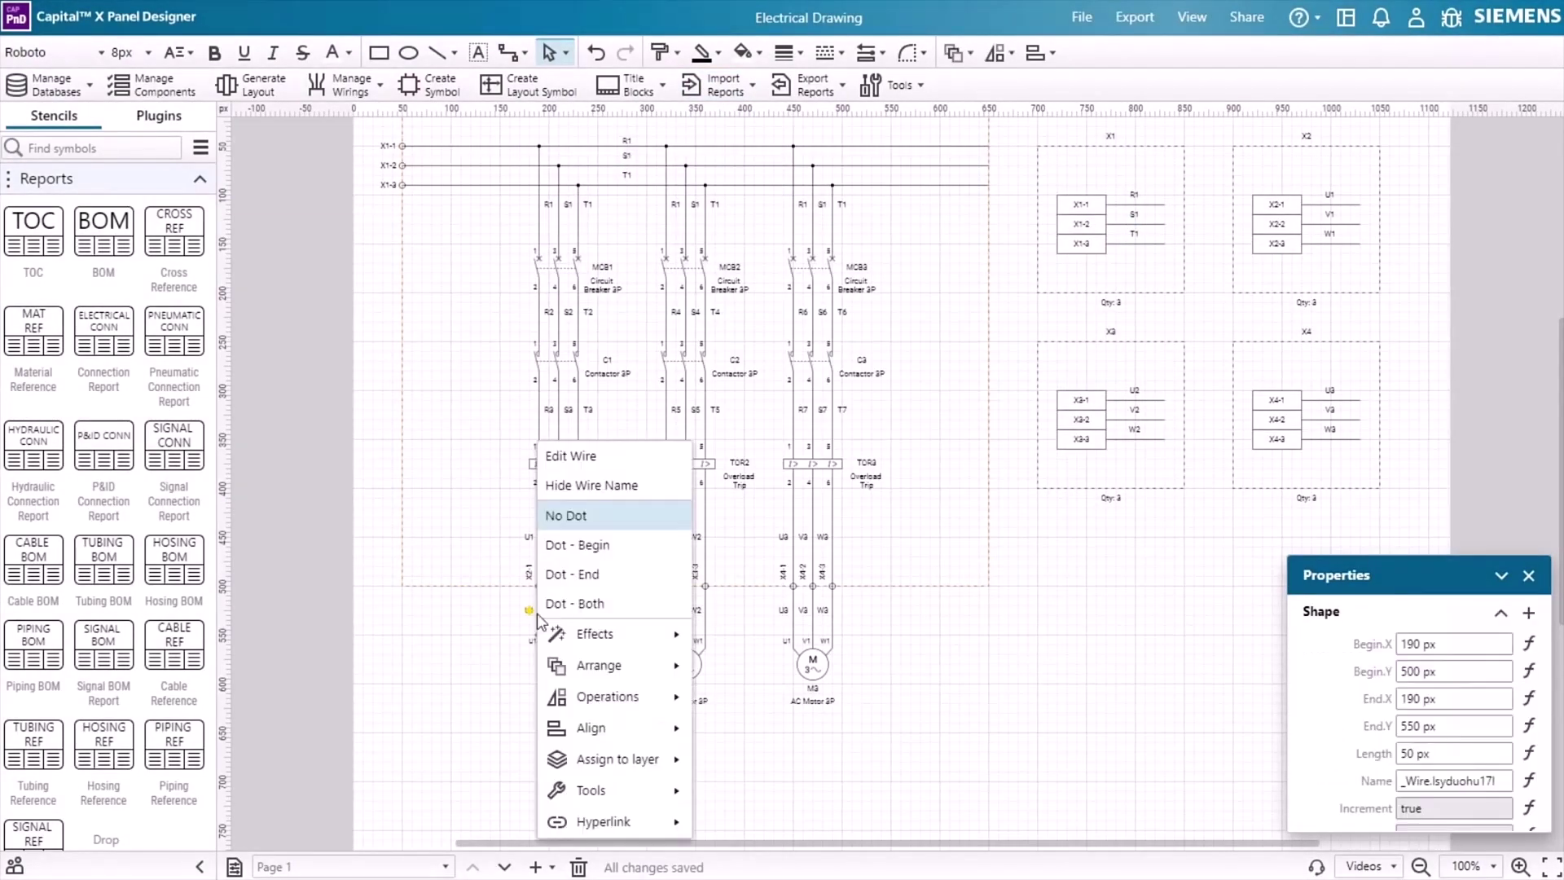
{"action": "left_click", "coordinate": [611, 463]}
{"action": "left_click", "coordinate": [622, 641]}
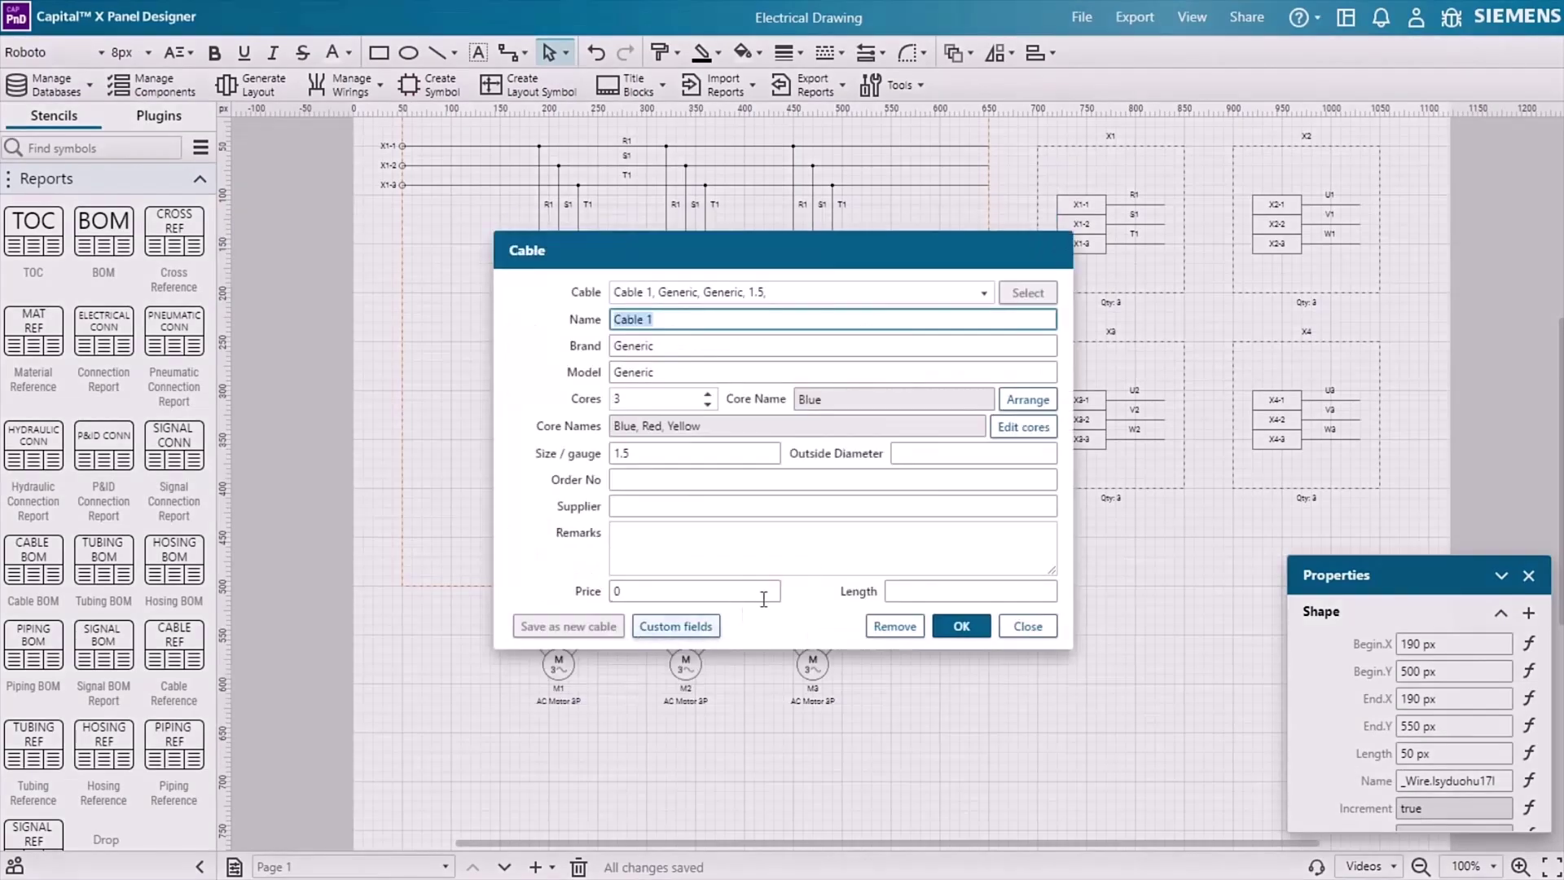
{"action": "left_click", "coordinate": [1024, 430]}
{"action": "left_click", "coordinate": [947, 512]}
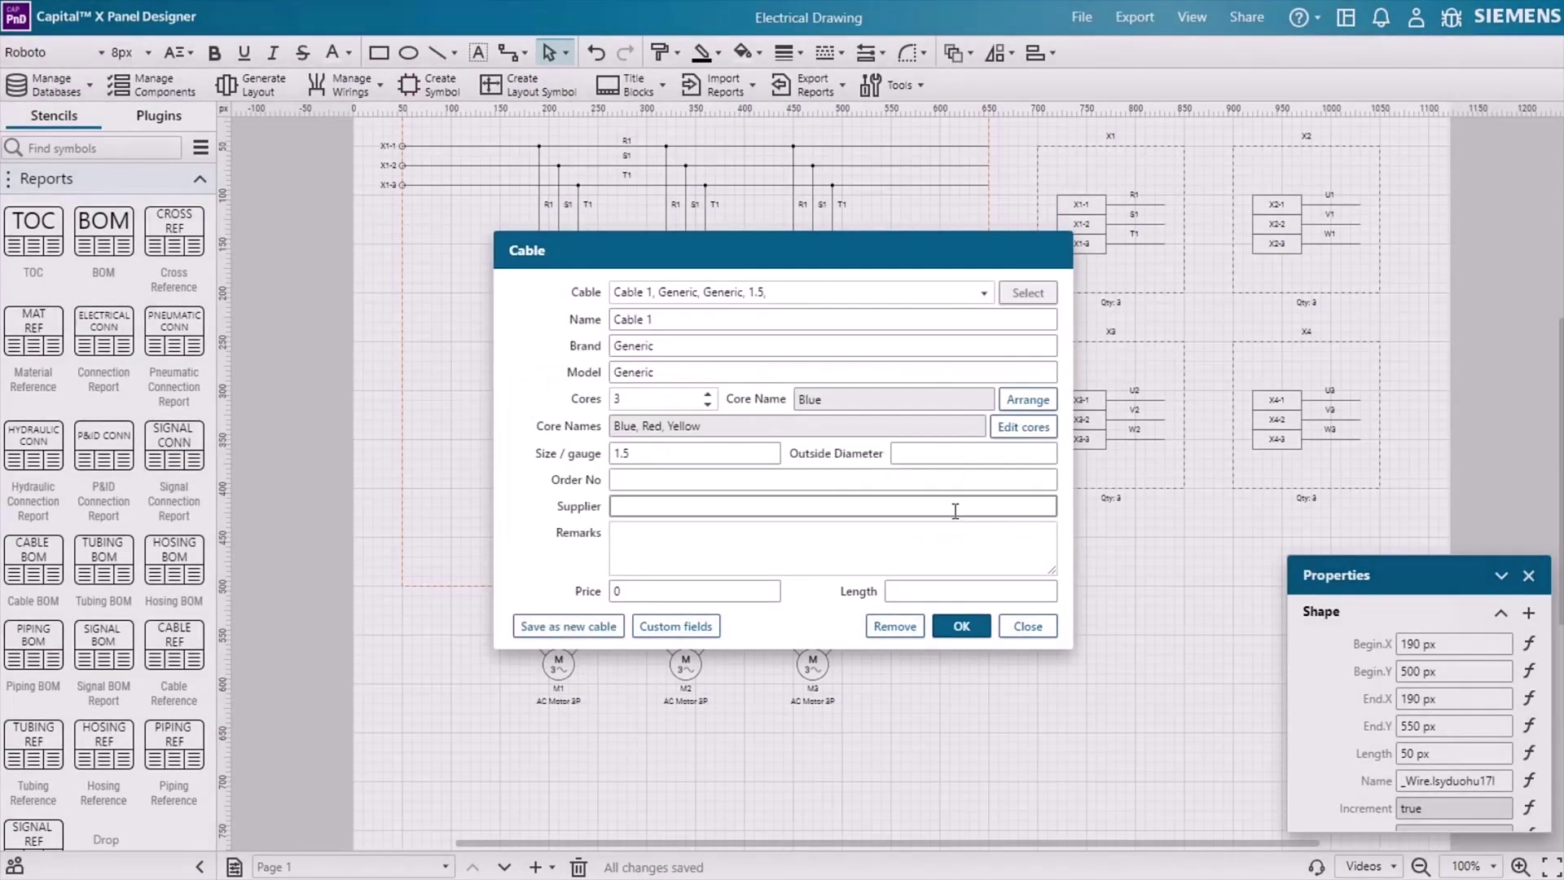
{"action": "left_click", "coordinate": [953, 624]}
{"action": "left_click", "coordinate": [952, 648]}
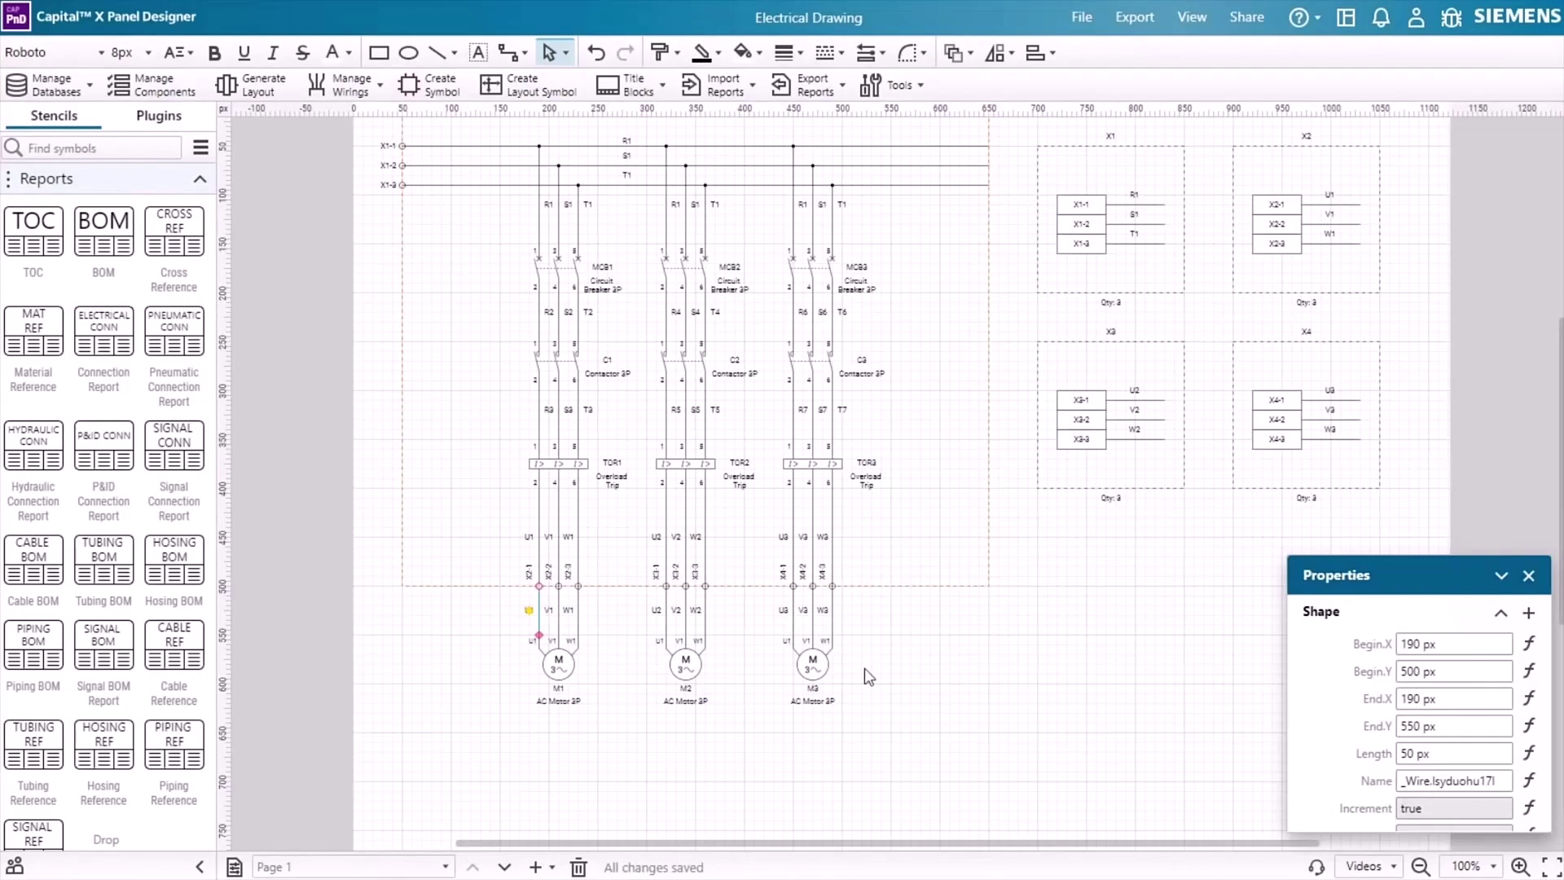
{"action": "left_click", "coordinate": [507, 866]}
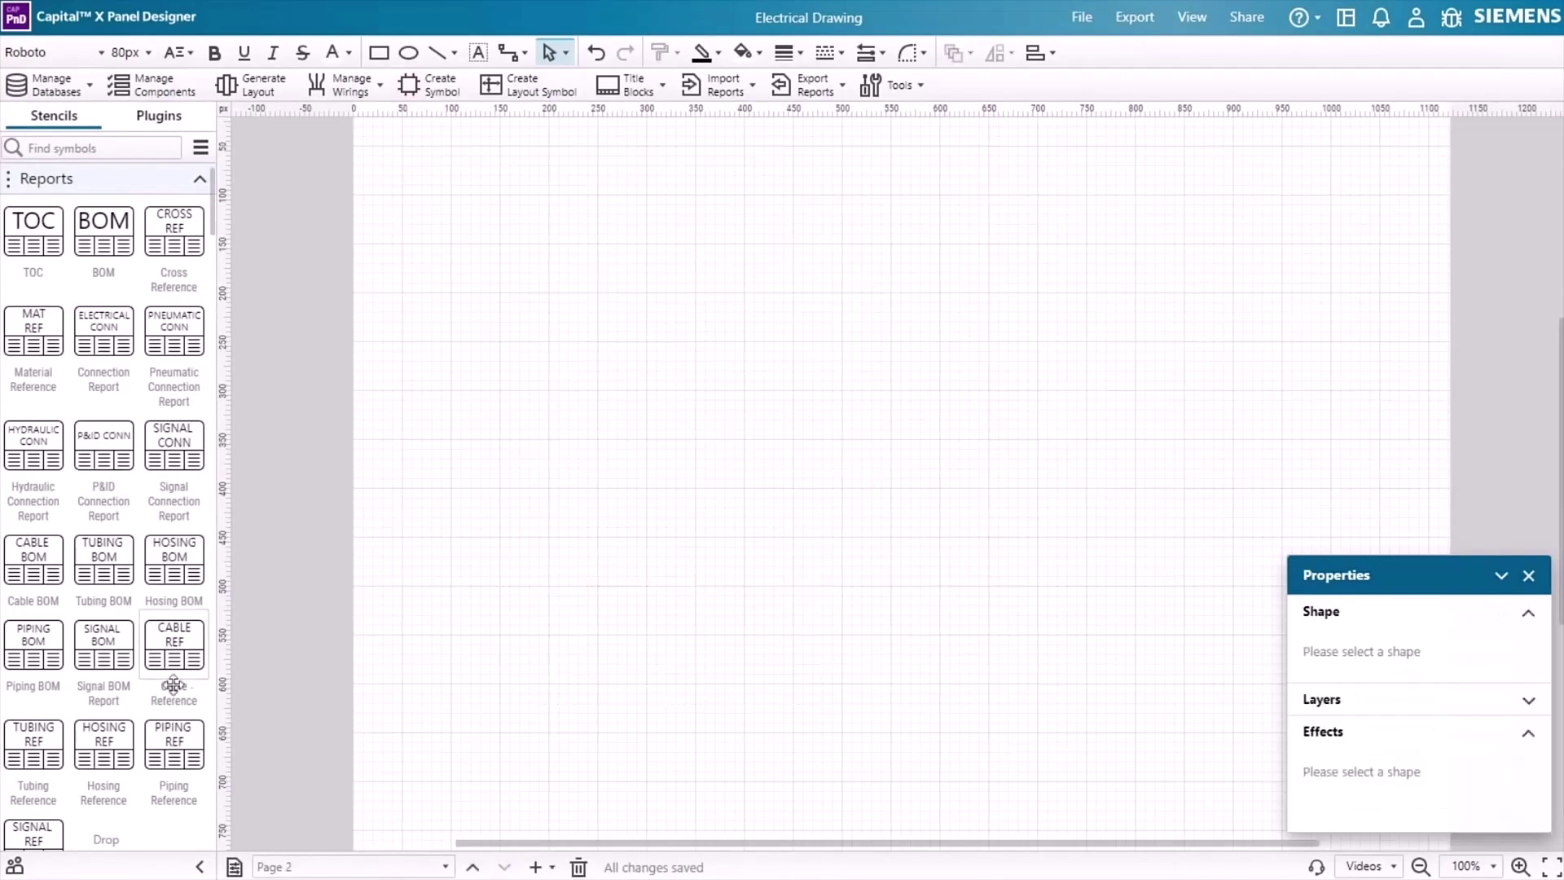
Place a Cable BOM on Page 2 and generate it with cores, colours and imported lengths
{"action": "left_click_drag", "start_coordinate": [28, 573], "coordinate": [906, 502]}
{"action": "right_click", "coordinate": [902, 498]}
{"action": "left_click", "coordinate": [990, 513]}
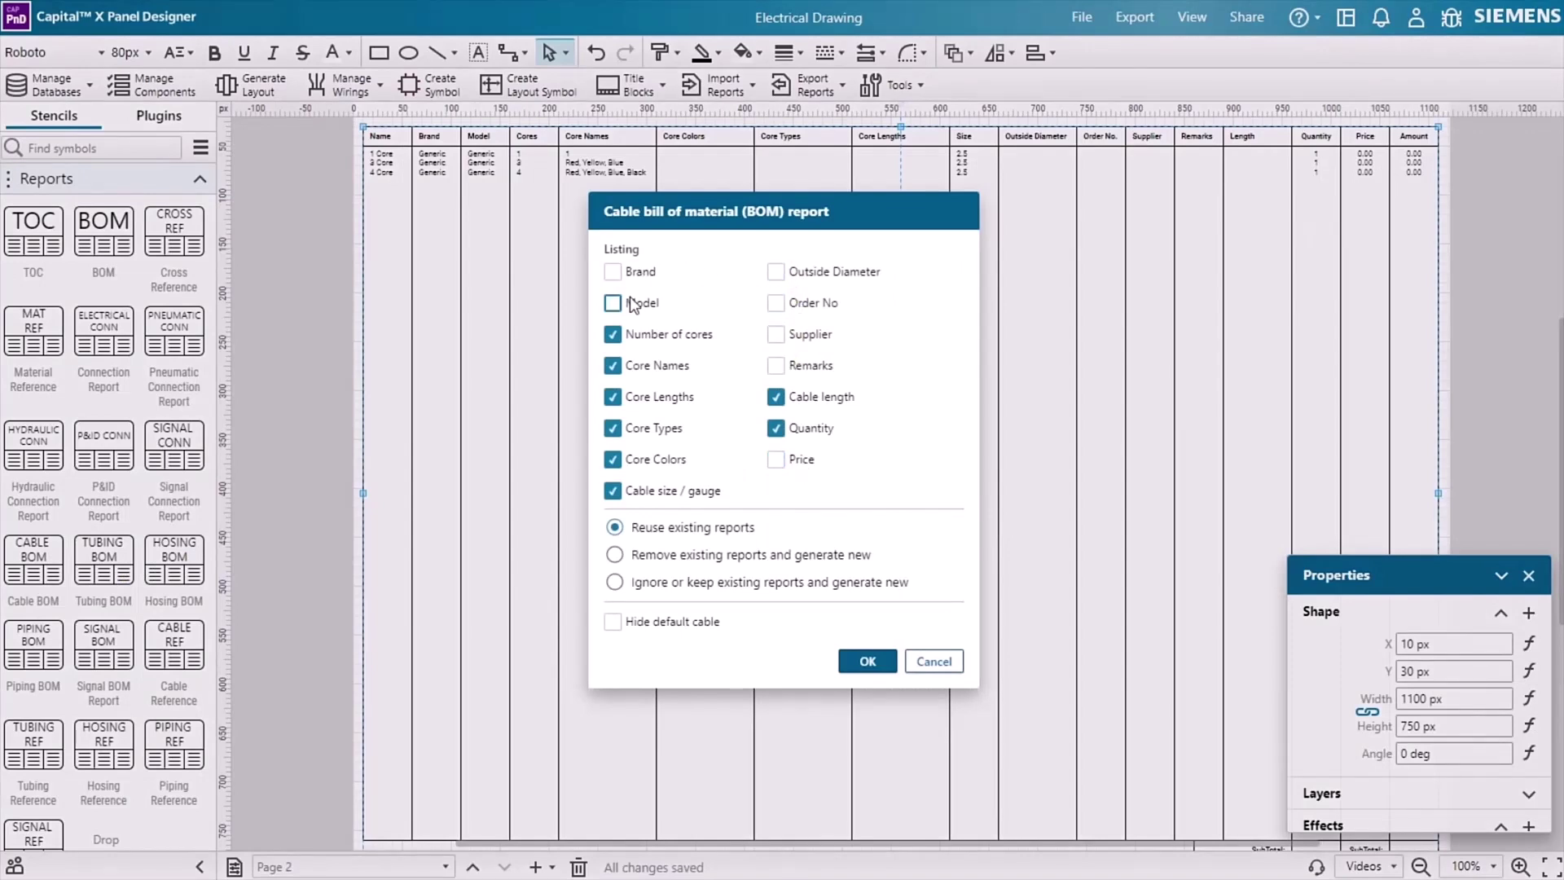
{"action": "left_click", "coordinate": [863, 660]}
{"action": "left_click", "coordinate": [847, 469]}
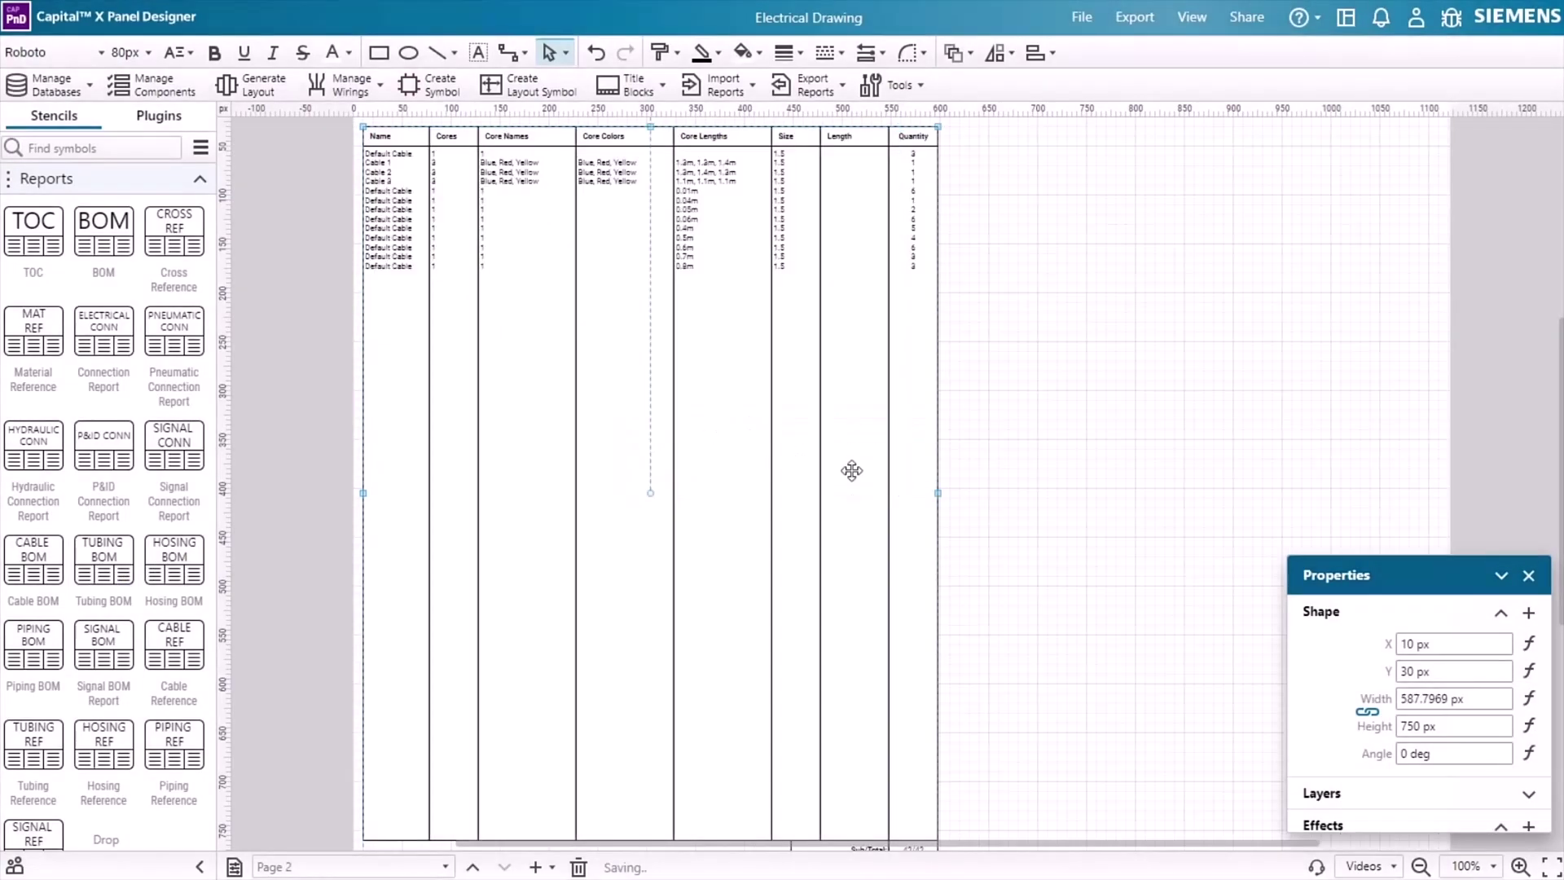
{"action": "scroll", "coordinate": [1127, 294], "scroll_direction": "up", "scroll_amount": 5, "text": "ctrl"}
{"action": "left_click", "coordinate": [1214, 345]}
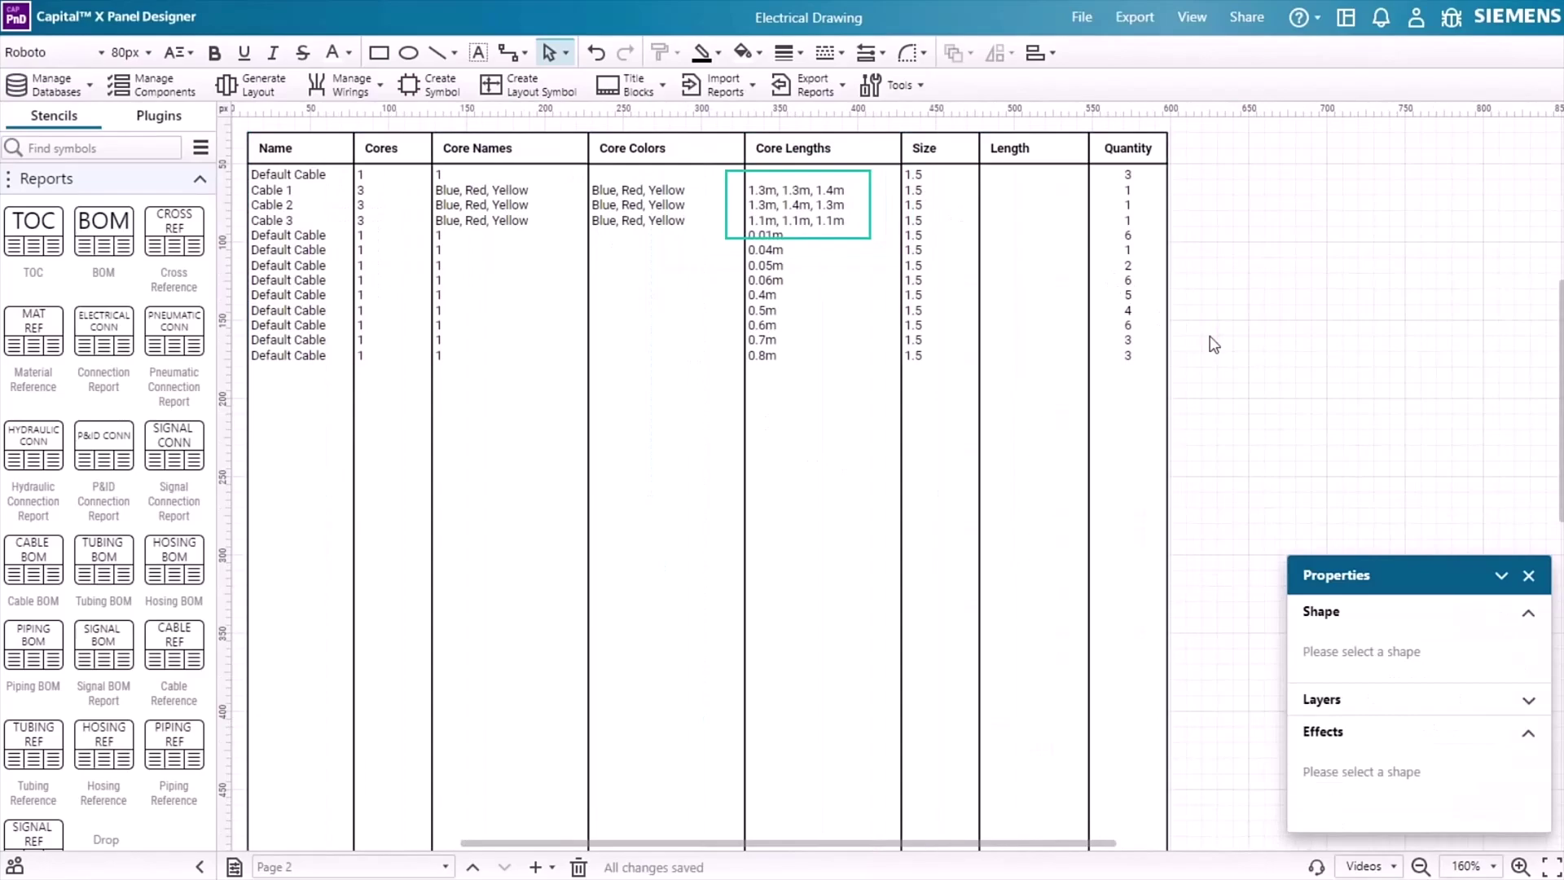